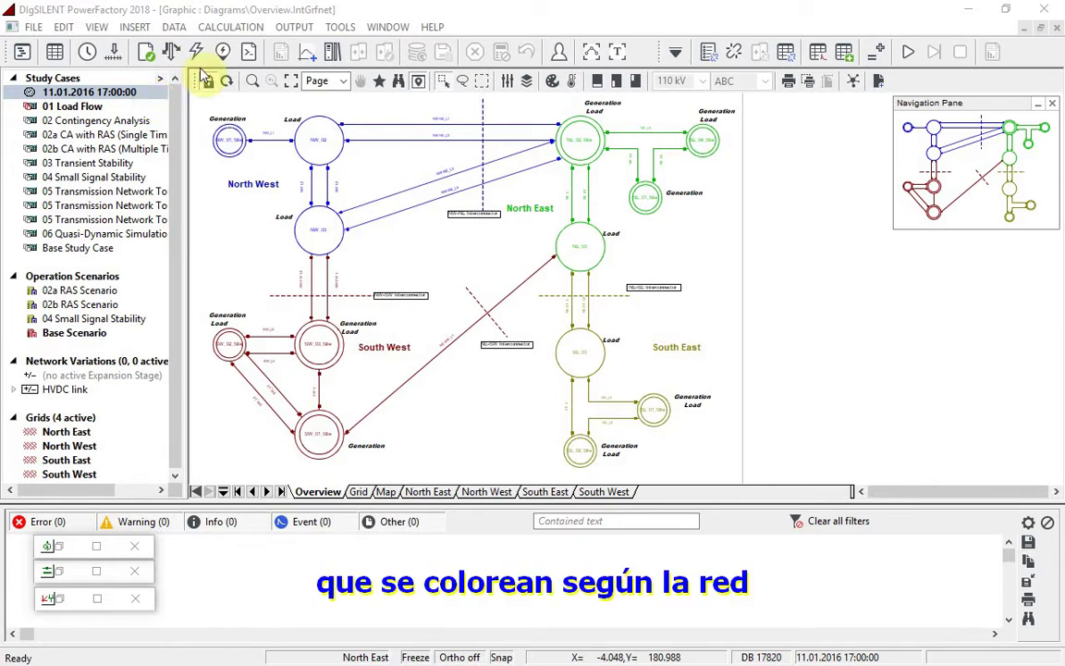
Review the grid-based colouring scheme of the Overview diagram, and view the Grid and Map diagrams, returning to the Grid diagram.
{"action": "left_click", "coordinate": [551, 82]}
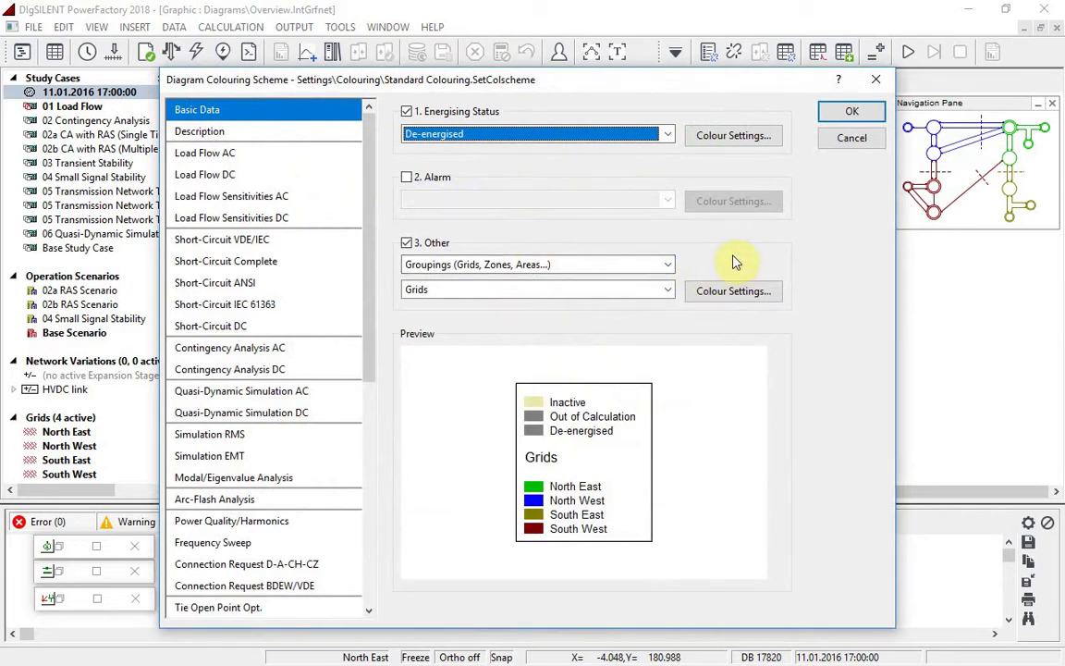
{"action": "key", "text": "Return"}
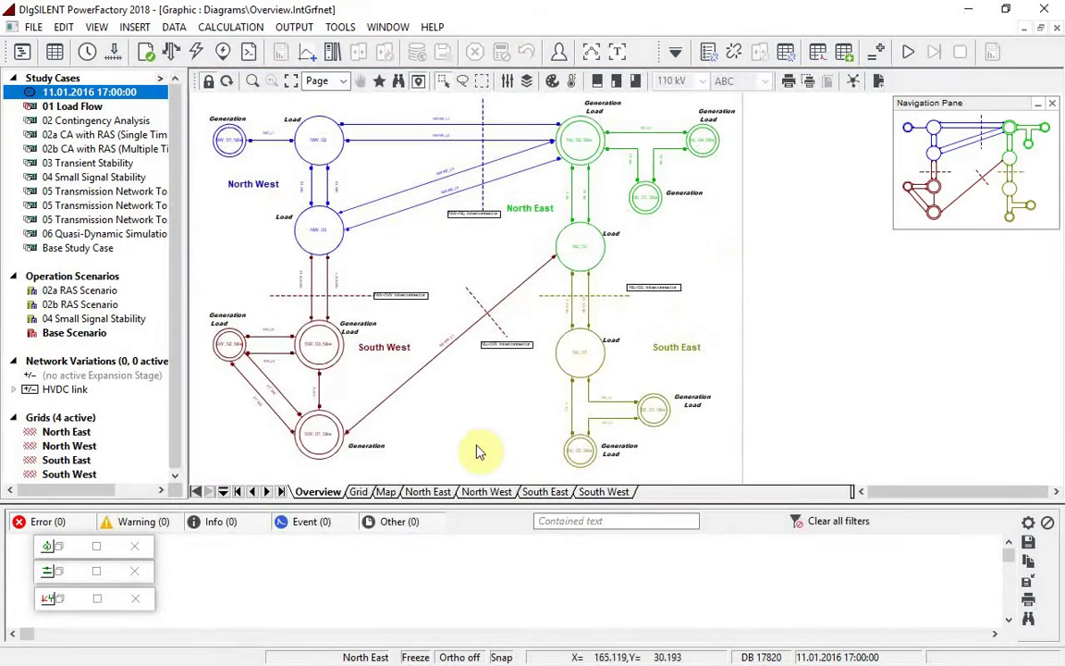
{"action": "left_click", "coordinate": [357, 491]}
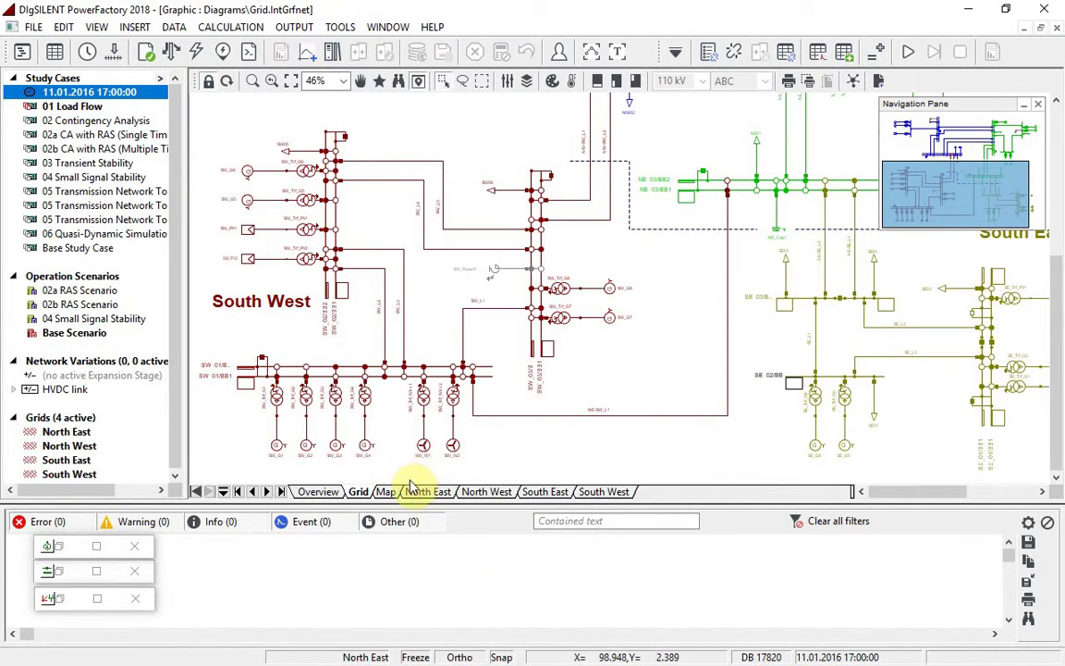
{"action": "left_click", "coordinate": [387, 491]}
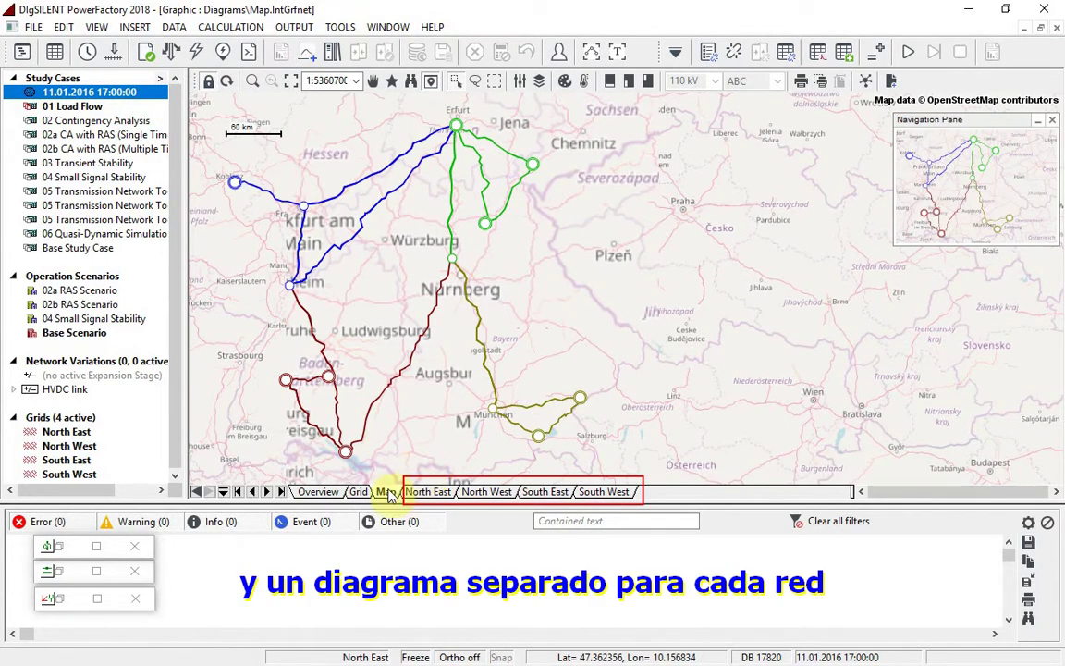
{"action": "left_click", "coordinate": [358, 490]}
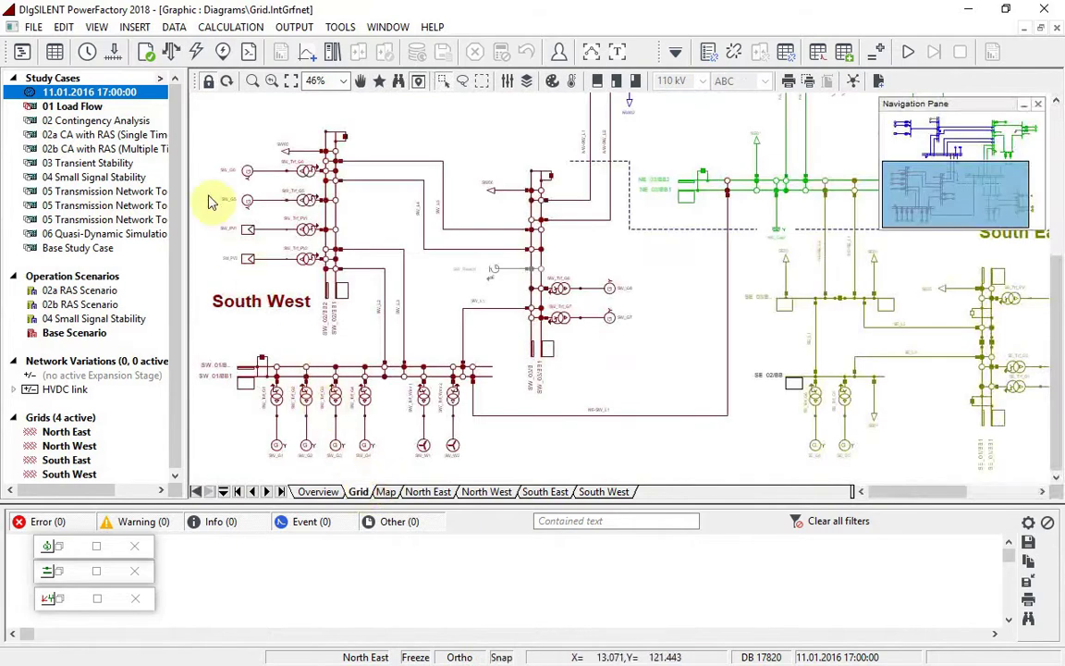
Run a balanced, positive-sequence AC load flow with active power control as dispatched and balancing by reference machine.
{"action": "left_click", "coordinate": [223, 51]}
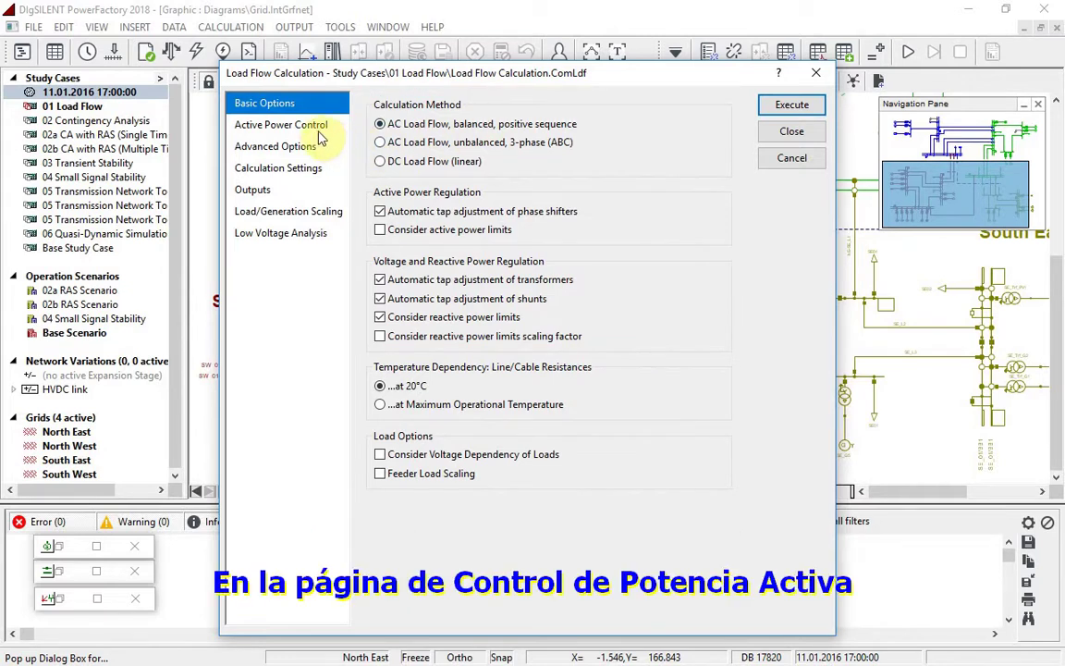
{"action": "left_click", "coordinate": [287, 124]}
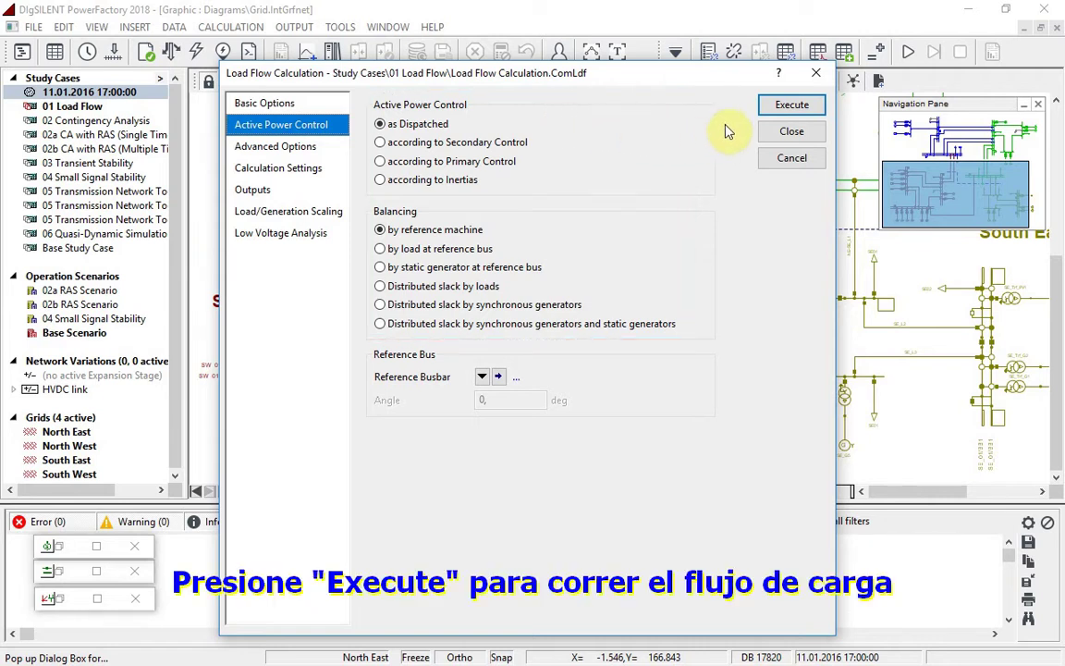
{"action": "left_click", "coordinate": [775, 107]}
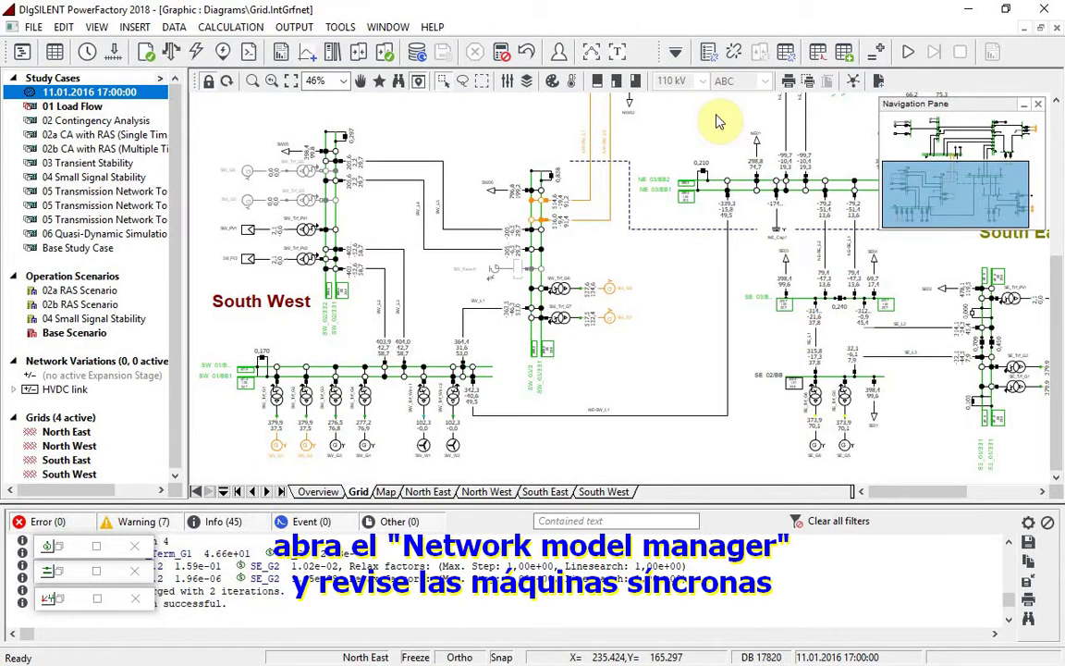
Sort the synchronous machines by their reference machine flag and mark the reference machine in the Grid diagram to check its active power.
{"action": "left_click", "coordinate": [59, 547]}
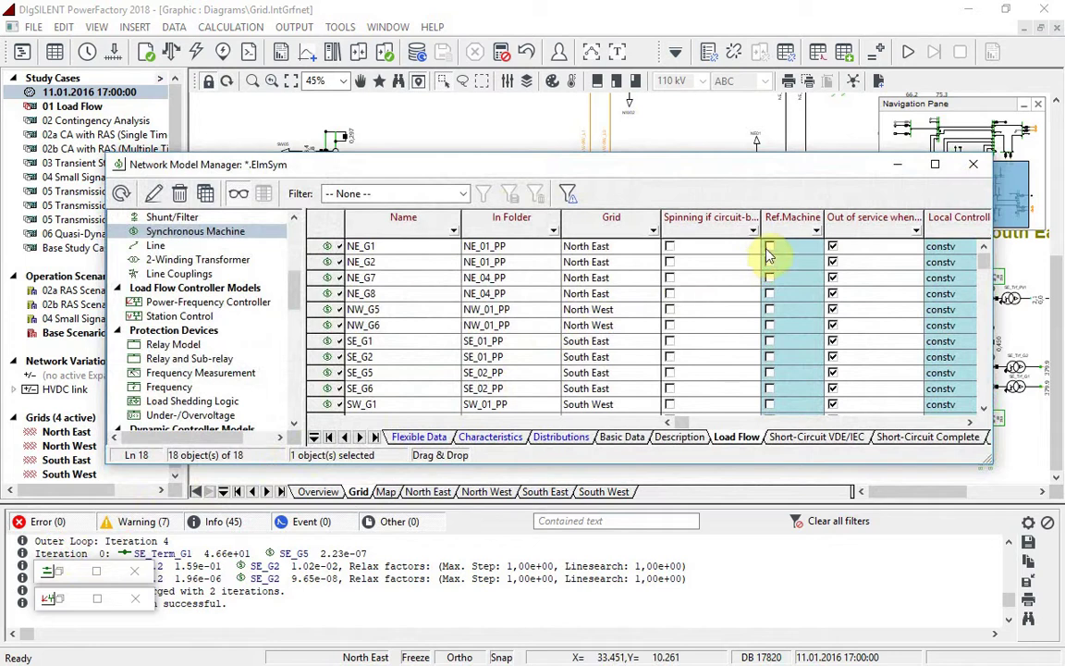
{"action": "left_click", "coordinate": [784, 219]}
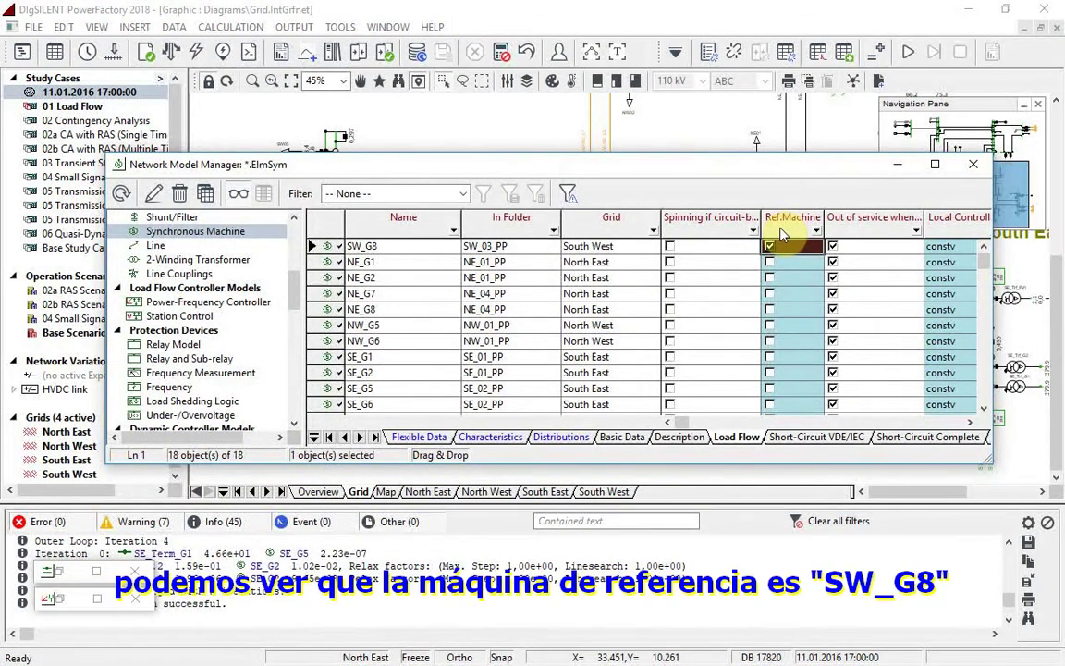
{"action": "right_click", "coordinate": [338, 245]}
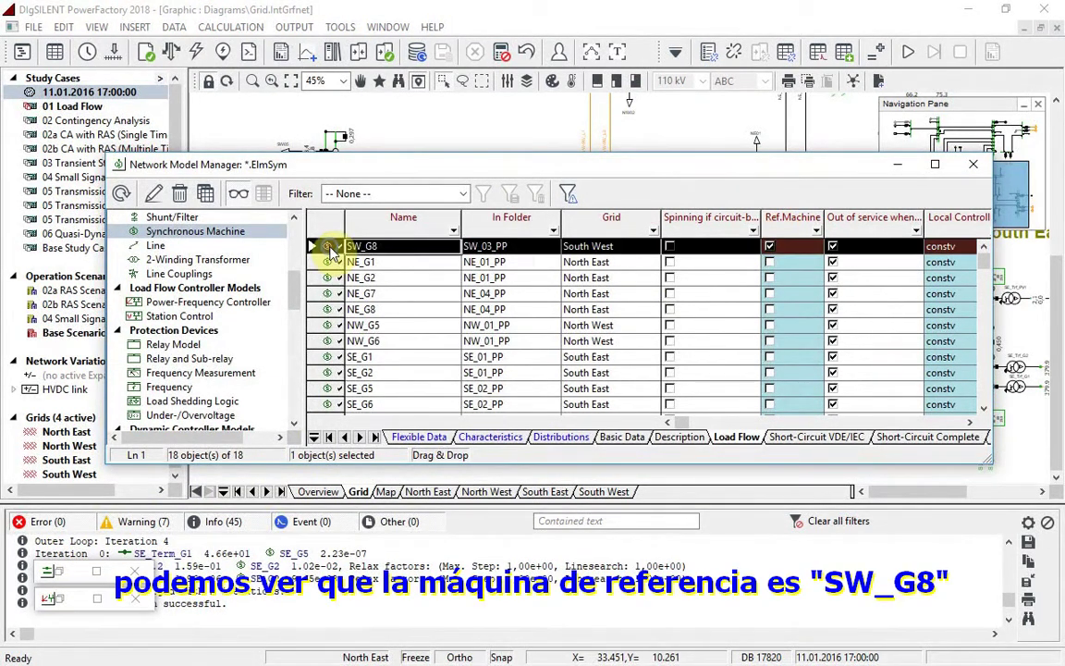
{"action": "left_click", "coordinate": [370, 271]}
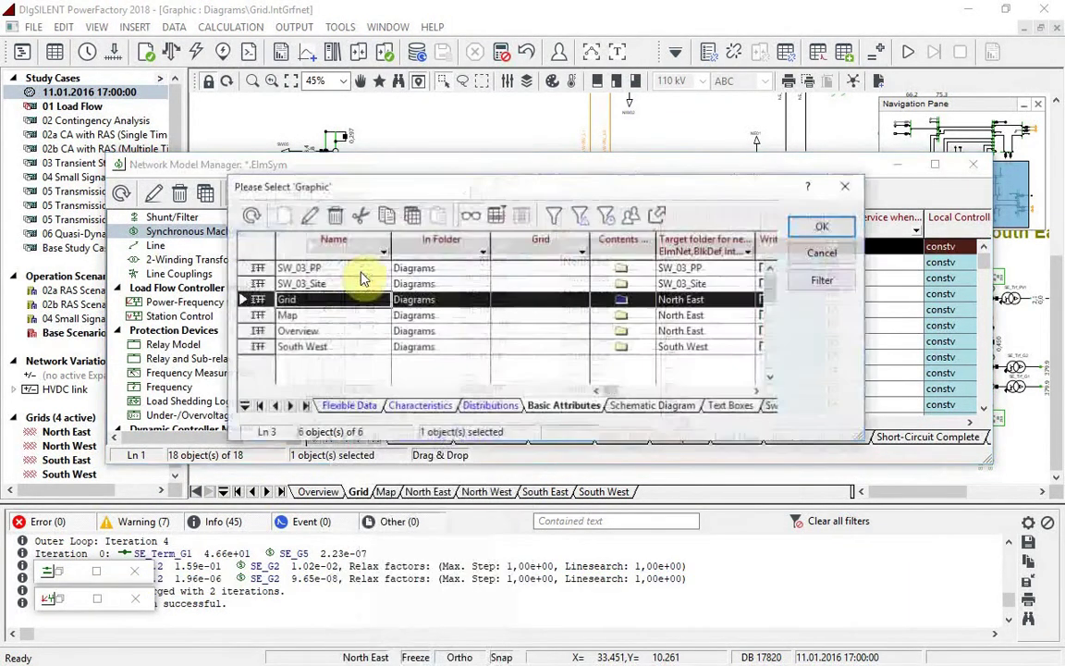
{"action": "left_click", "coordinate": [796, 228]}
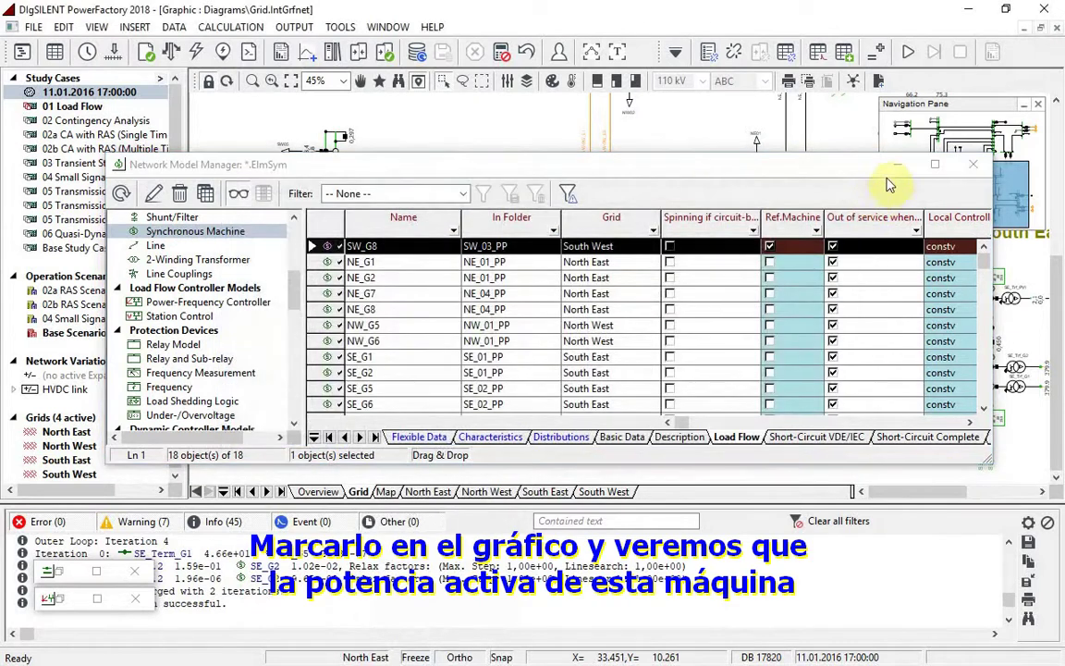
{"action": "left_click", "coordinate": [896, 165]}
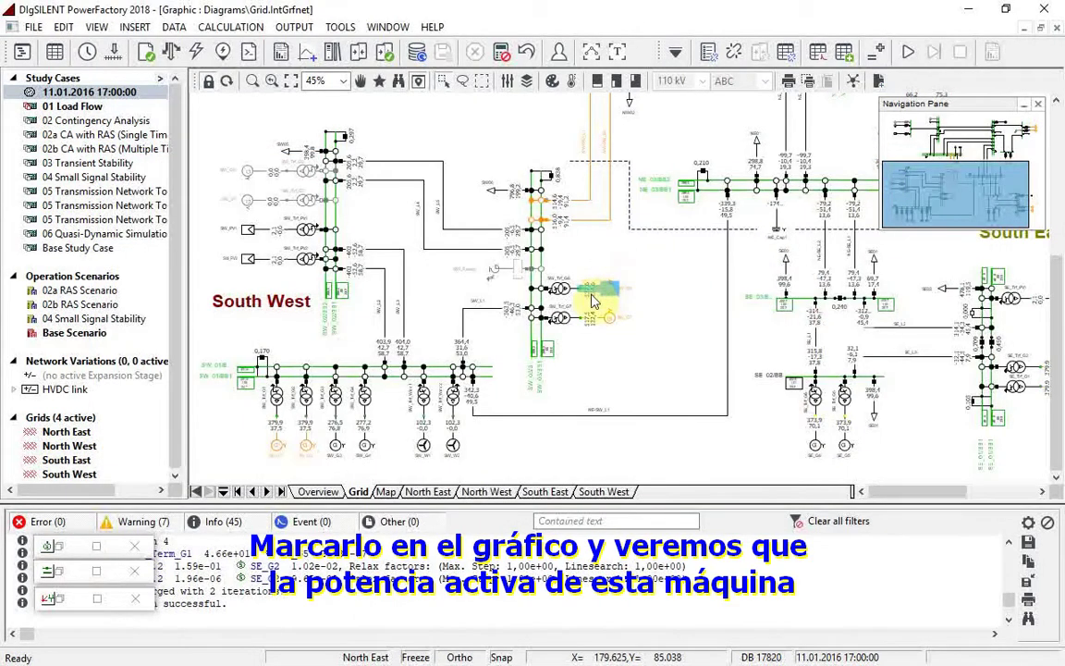
{"action": "mouse_move", "coordinate": [593, 300]}
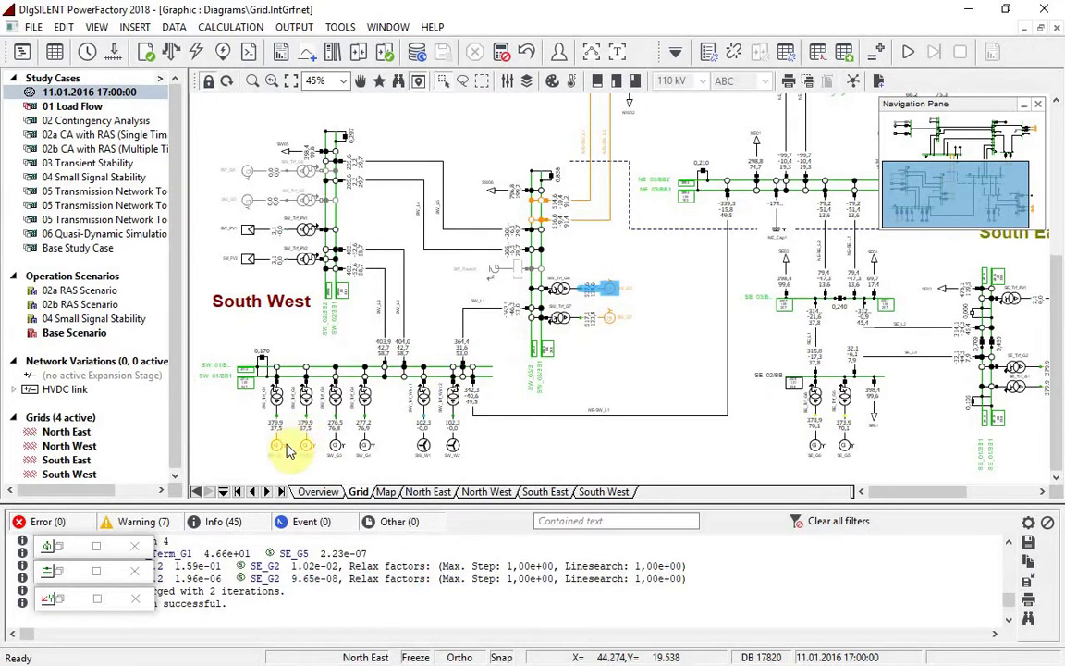
Set generator SW_G1 out of service and rerun the load flow to check the reference machine's output.
{"action": "double_click", "coordinate": [277, 447]}
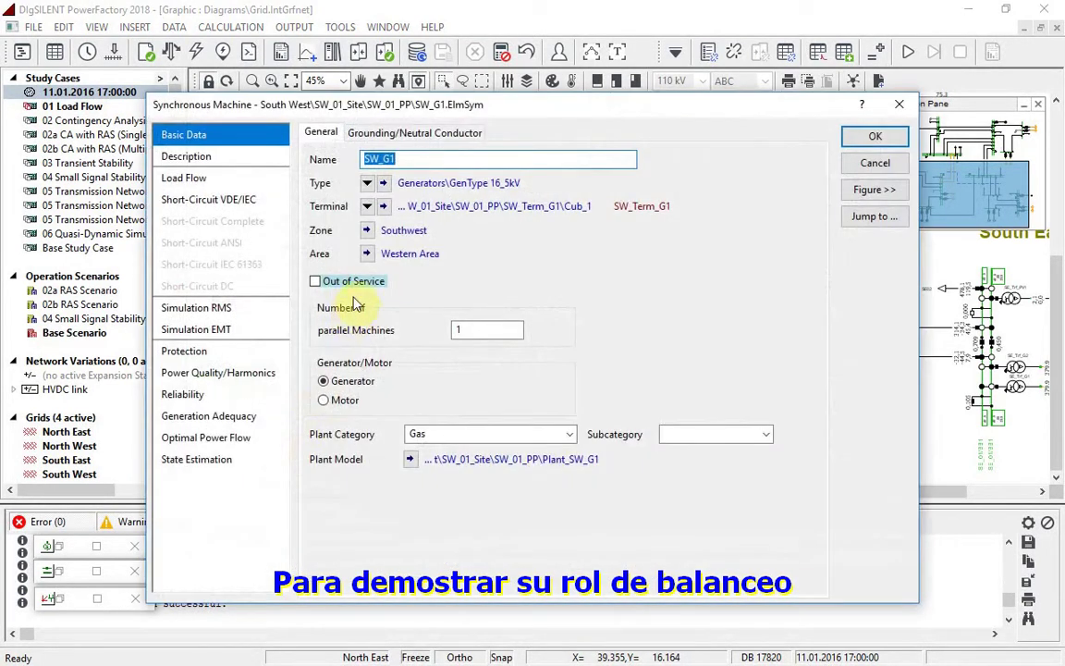
{"action": "left_click", "coordinate": [343, 280]}
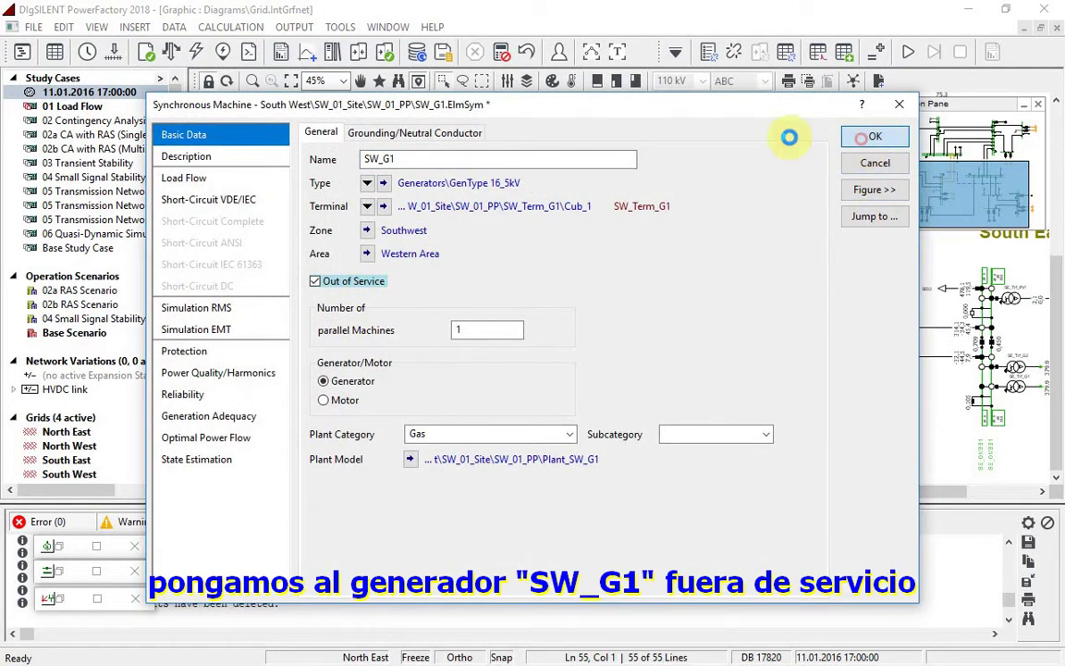
{"action": "left_click", "coordinate": [869, 137]}
{"action": "left_click", "coordinate": [173, 54]}
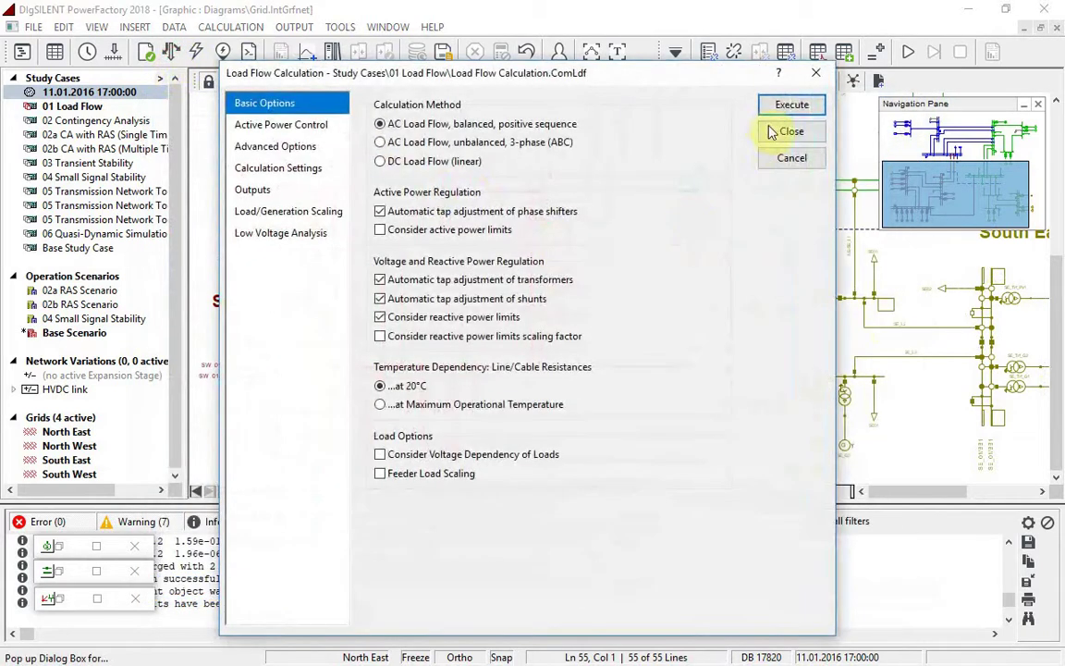
{"action": "left_click", "coordinate": [781, 106]}
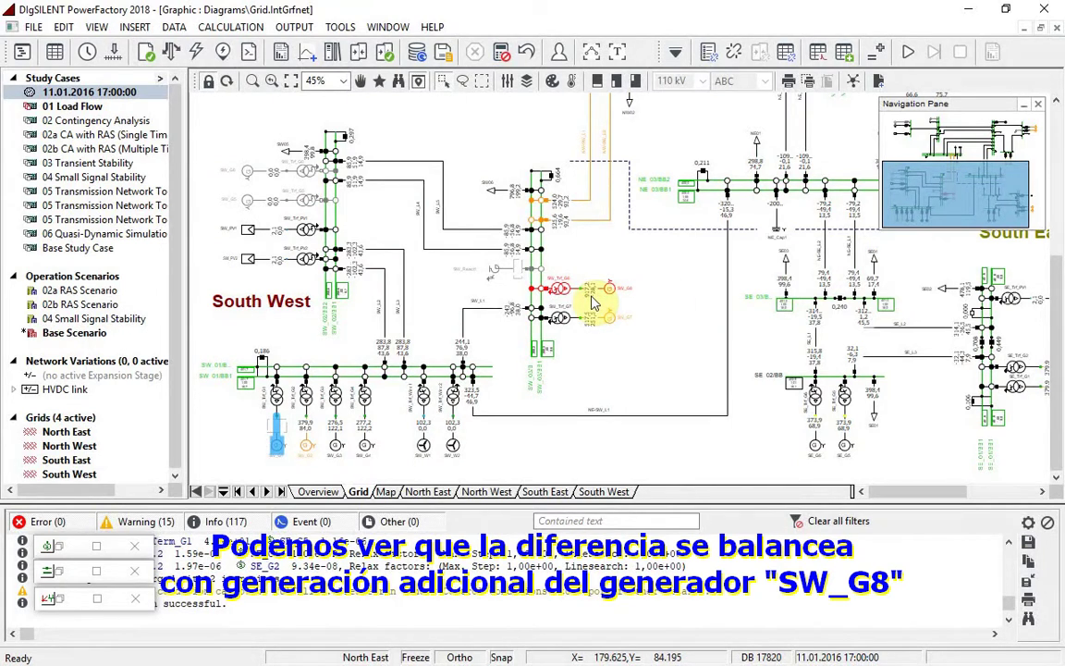
{"action": "mouse_move", "coordinate": [596, 305]}
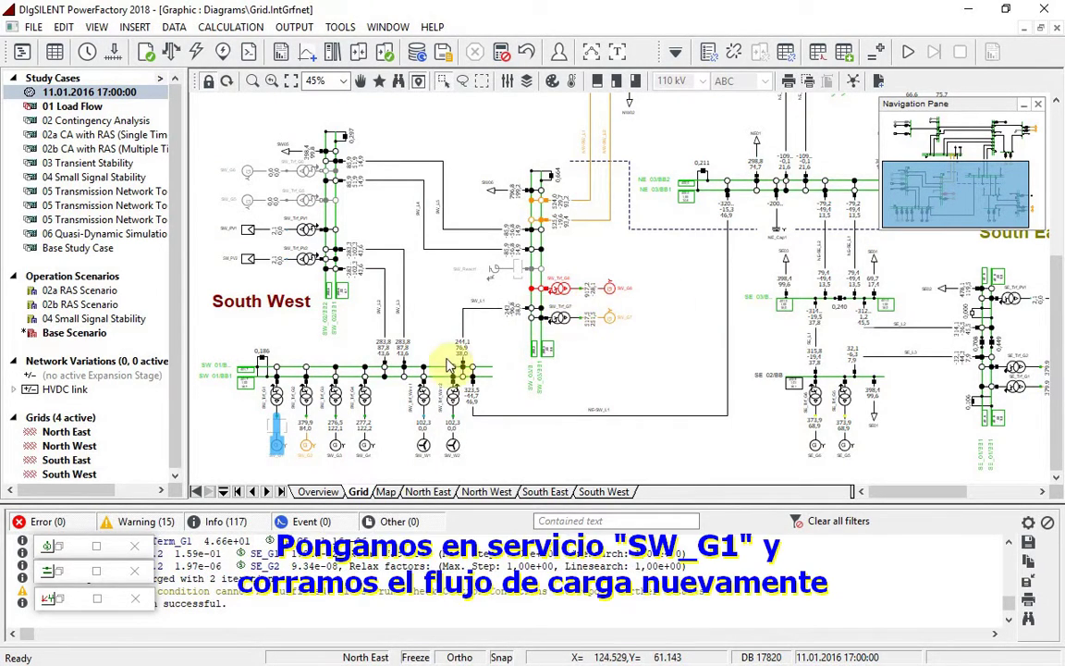
Put generator SW_G1 back in service and recalculate the load flow.
{"action": "double_click", "coordinate": [279, 446]}
{"action": "left_click", "coordinate": [379, 282]}
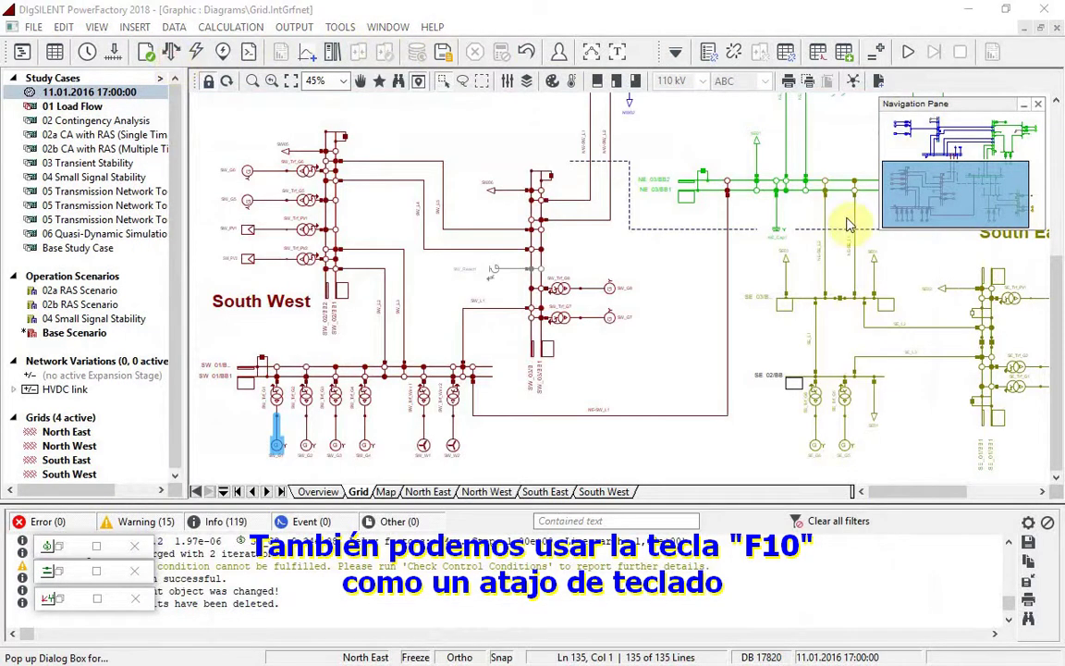
{"action": "key", "text": "F10"}
{"action": "left_click", "coordinate": [792, 107]}
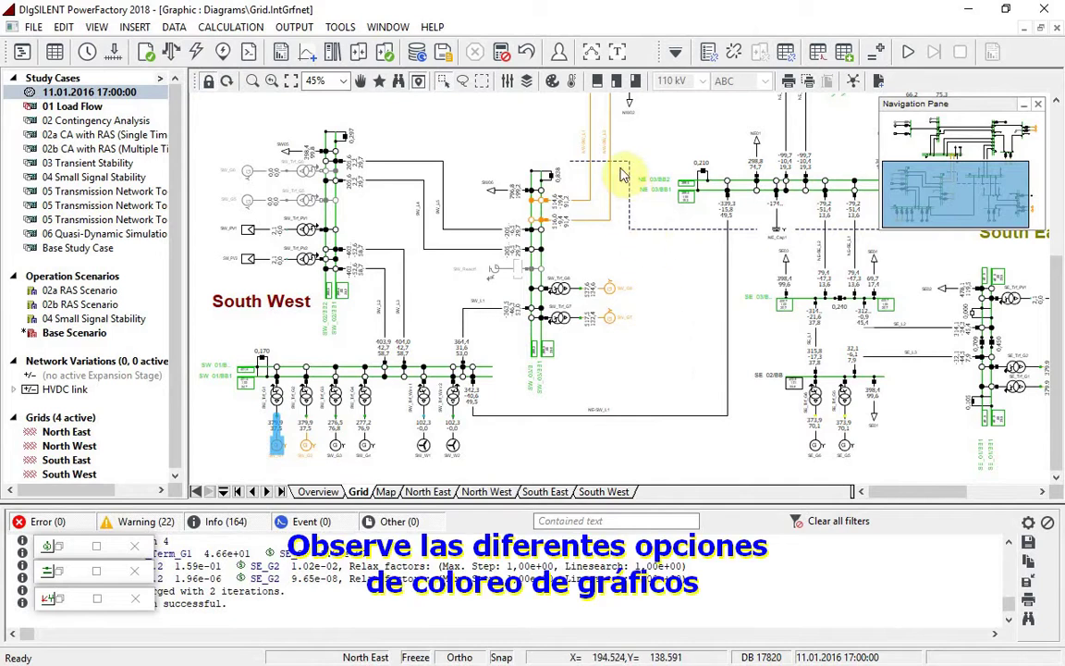
Review the AC load flow's Voltages / Loading colour settings and check the loading of the lines connecting North West and South West.
{"action": "left_click", "coordinate": [552, 81]}
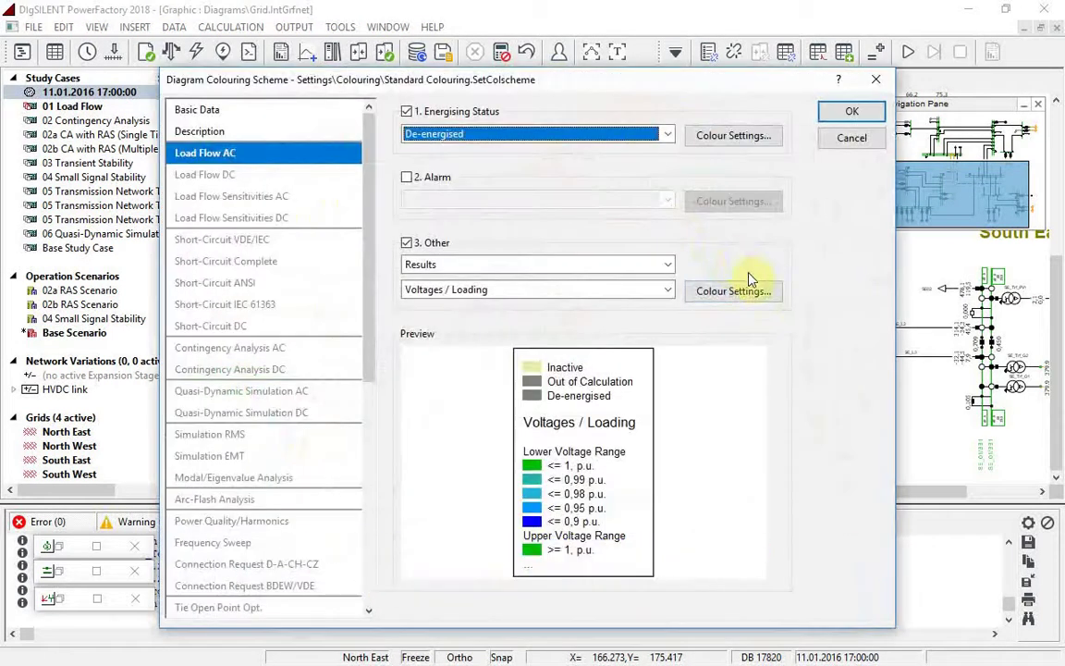
{"action": "left_click", "coordinate": [760, 293]}
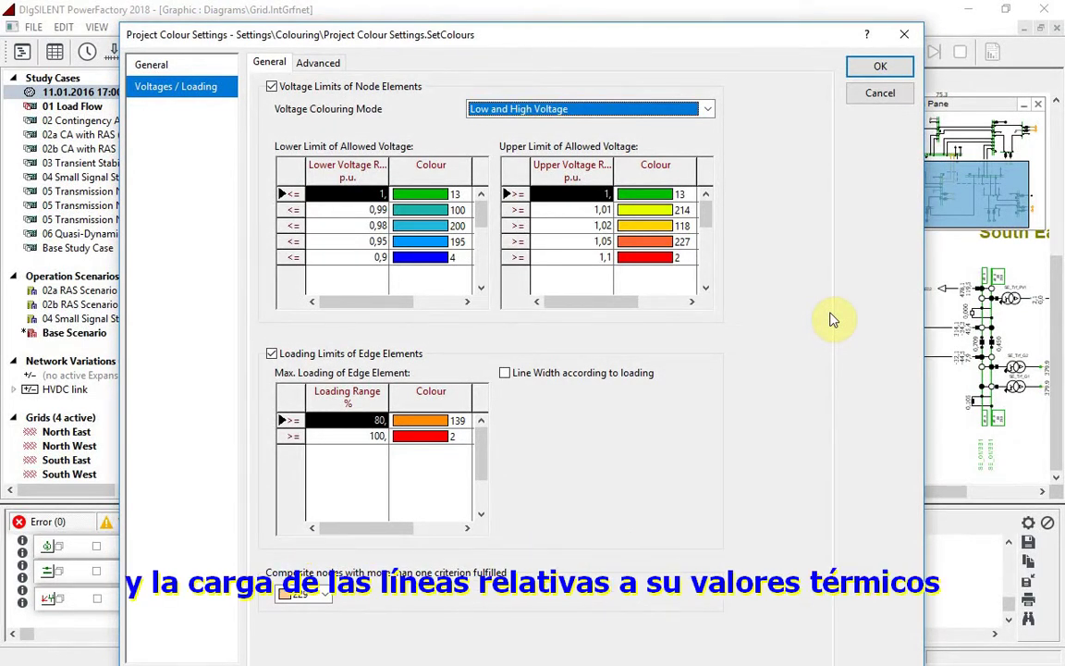
{"action": "key", "text": "Return"}
{"action": "key", "text": "Return"}
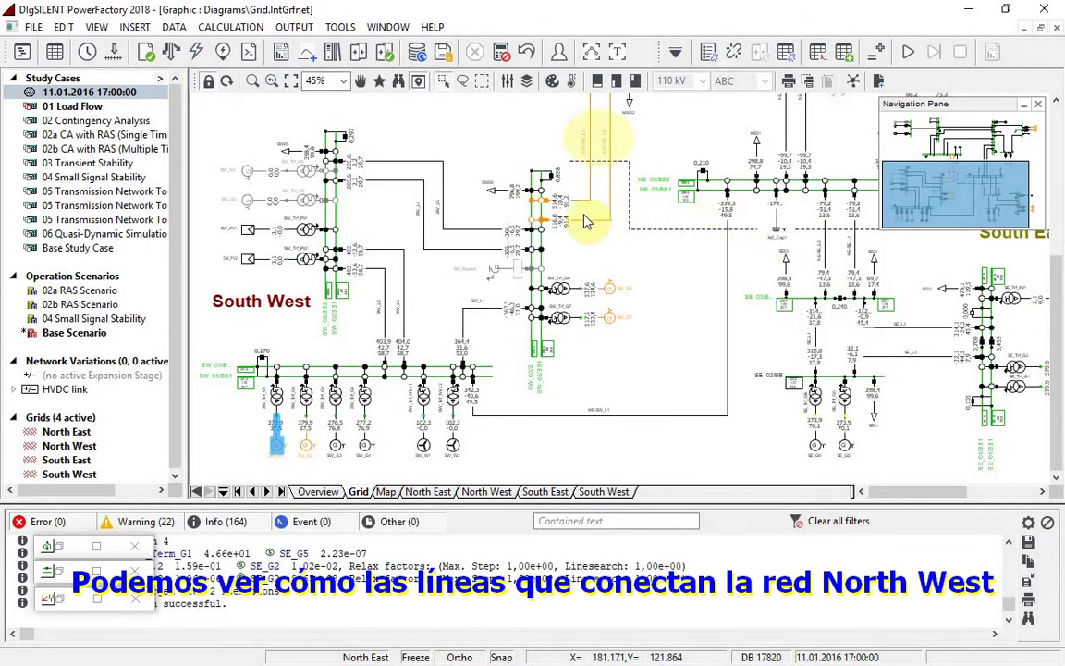
{"action": "mouse_move", "coordinate": [562, 226]}
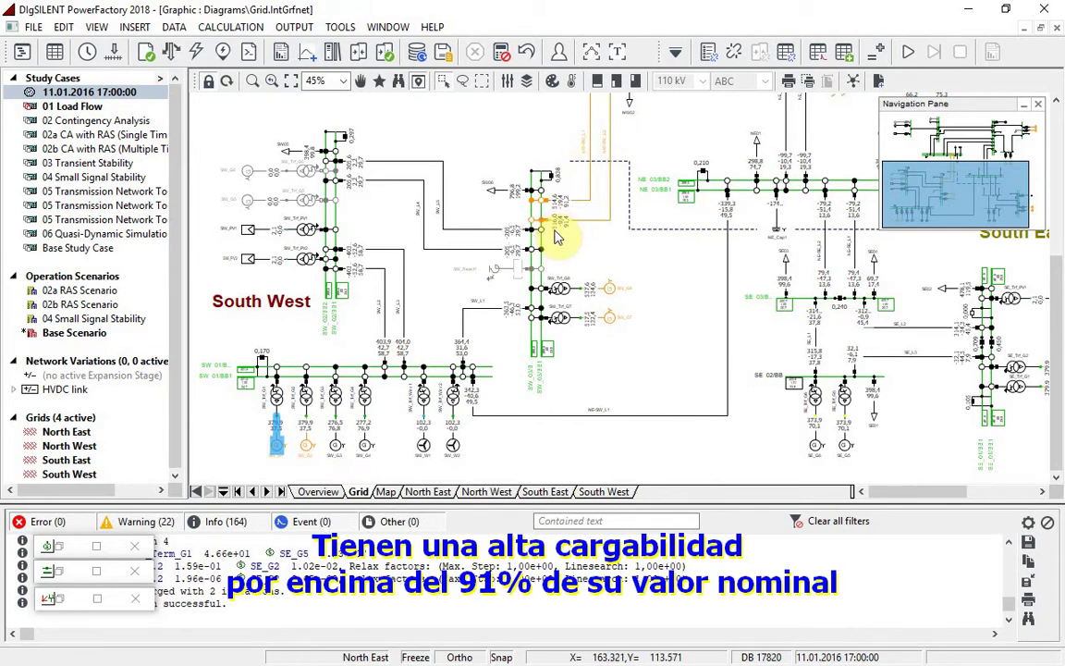
View the Overview diagram's results, and filter the busbar list to the North East grid, sorted by folder.
{"action": "left_click", "coordinate": [319, 491]}
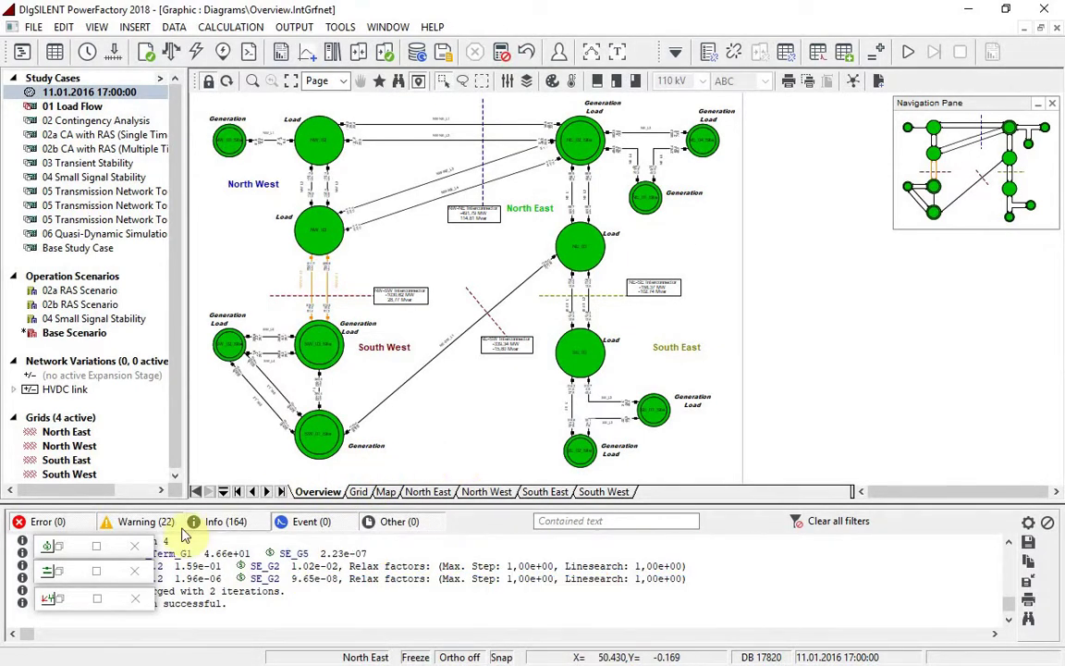
{"action": "left_click", "coordinate": [59, 574]}
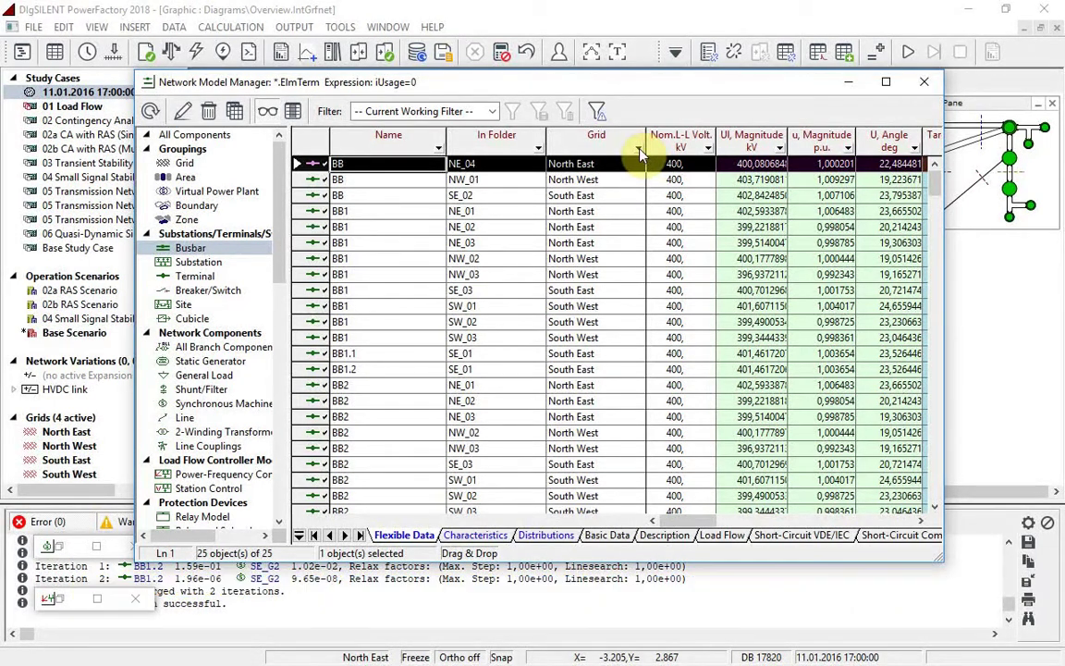
{"action": "left_click", "coordinate": [639, 150]}
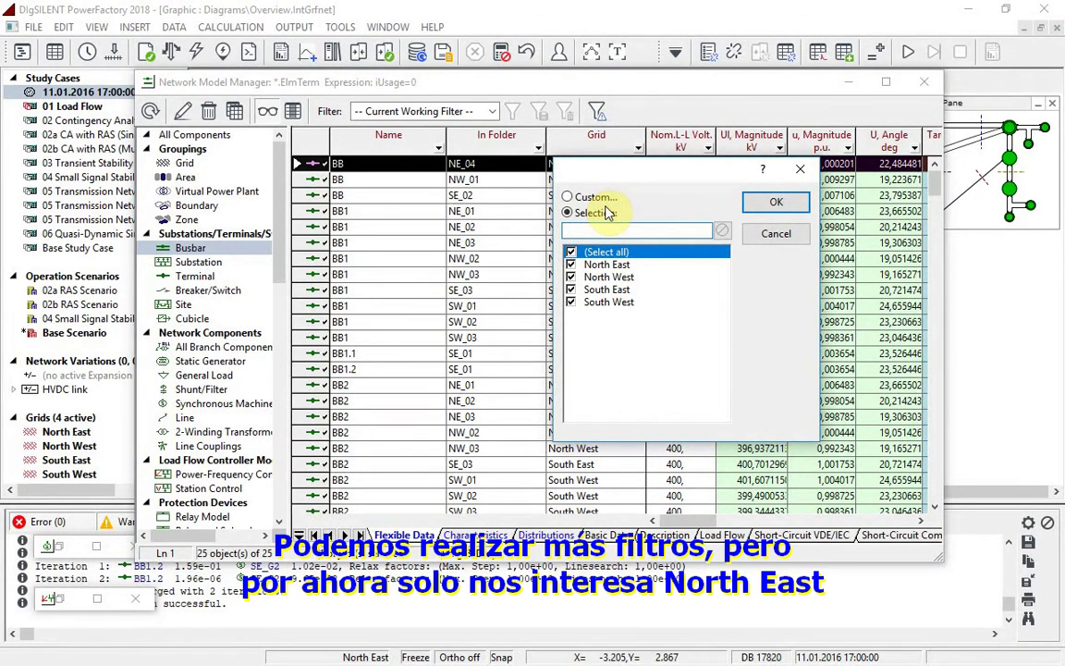
{"action": "left_click", "coordinate": [571, 252]}
{"action": "left_click", "coordinate": [588, 265]}
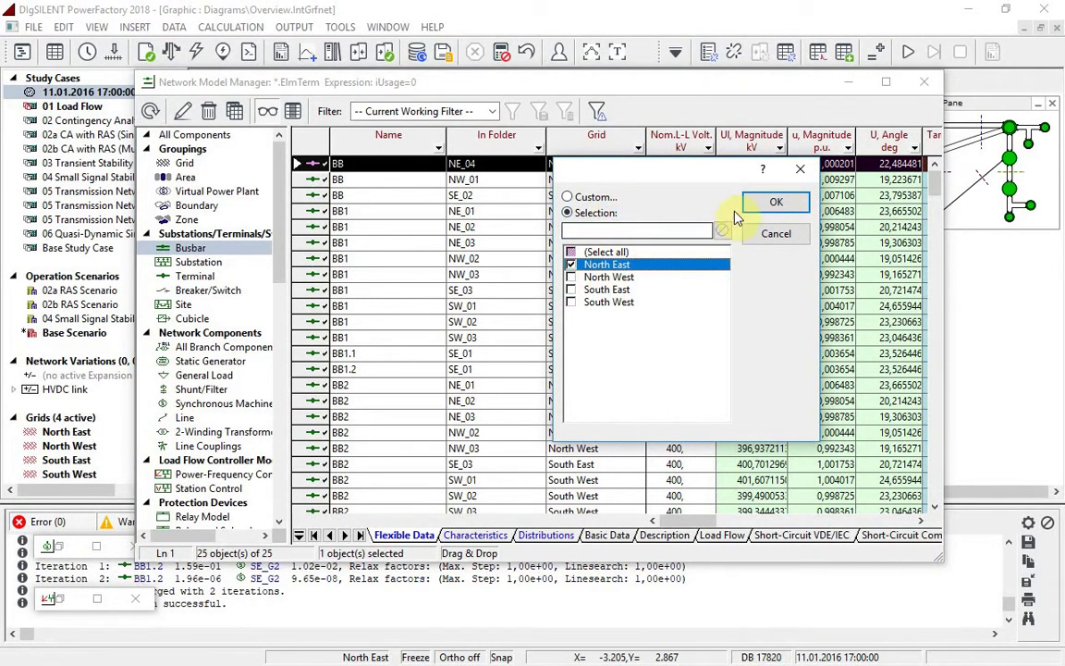
{"action": "left_click", "coordinate": [759, 201]}
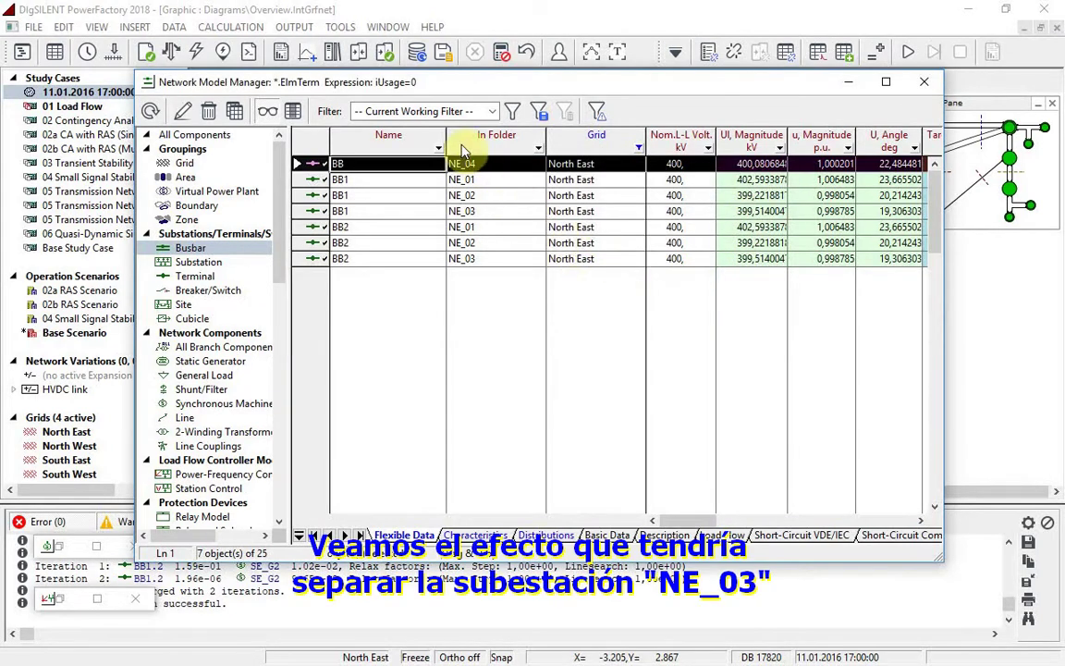
{"action": "left_click", "coordinate": [462, 140]}
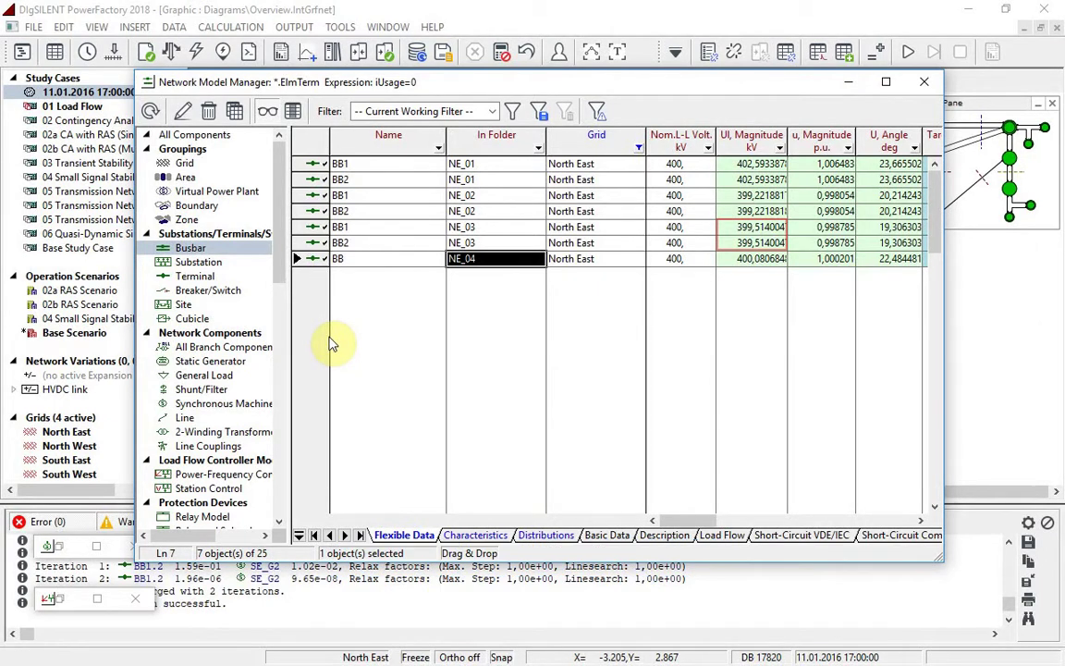
Minimize the busbar list and open the bus coupler of substation NE_03 in the Grid diagram.
{"action": "left_click", "coordinate": [851, 83]}
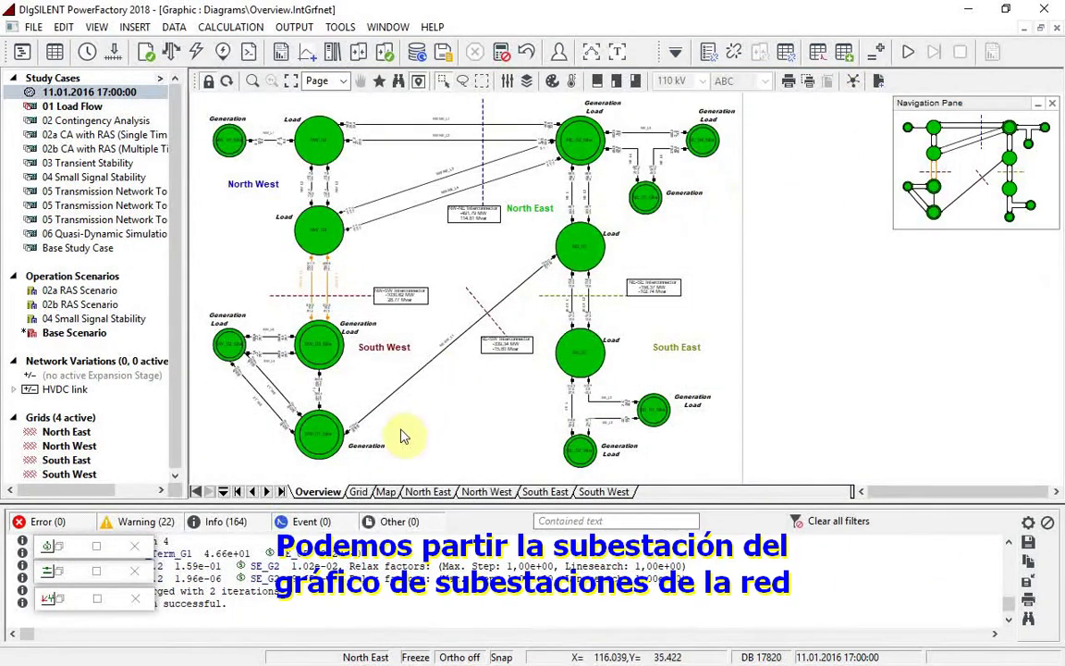
{"action": "left_click", "coordinate": [363, 492]}
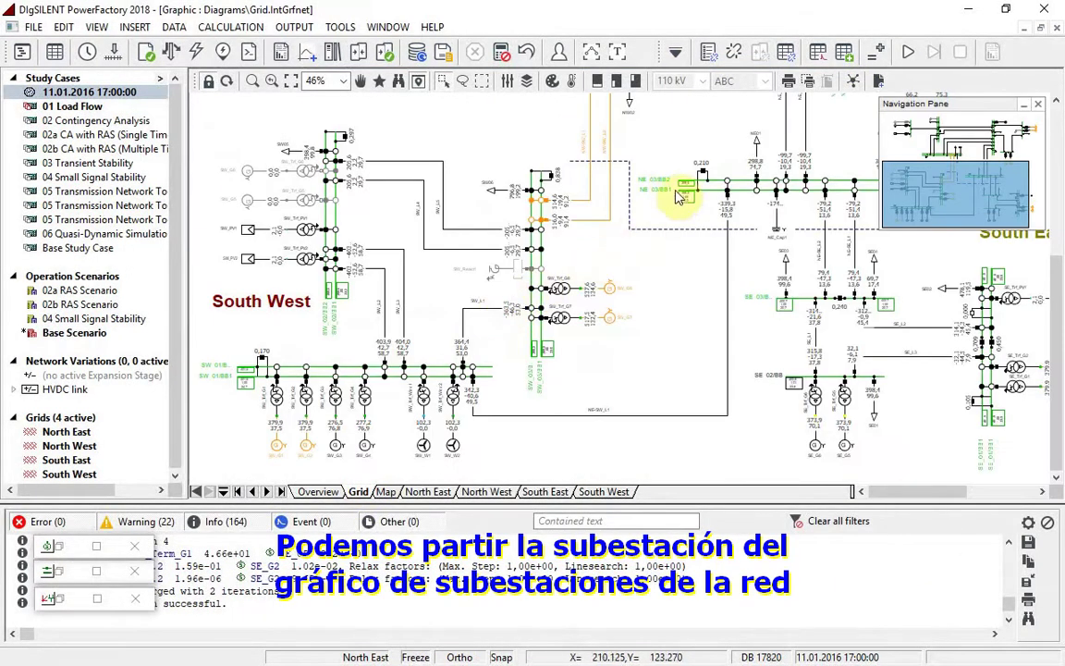
{"action": "double_click", "coordinate": [705, 175]}
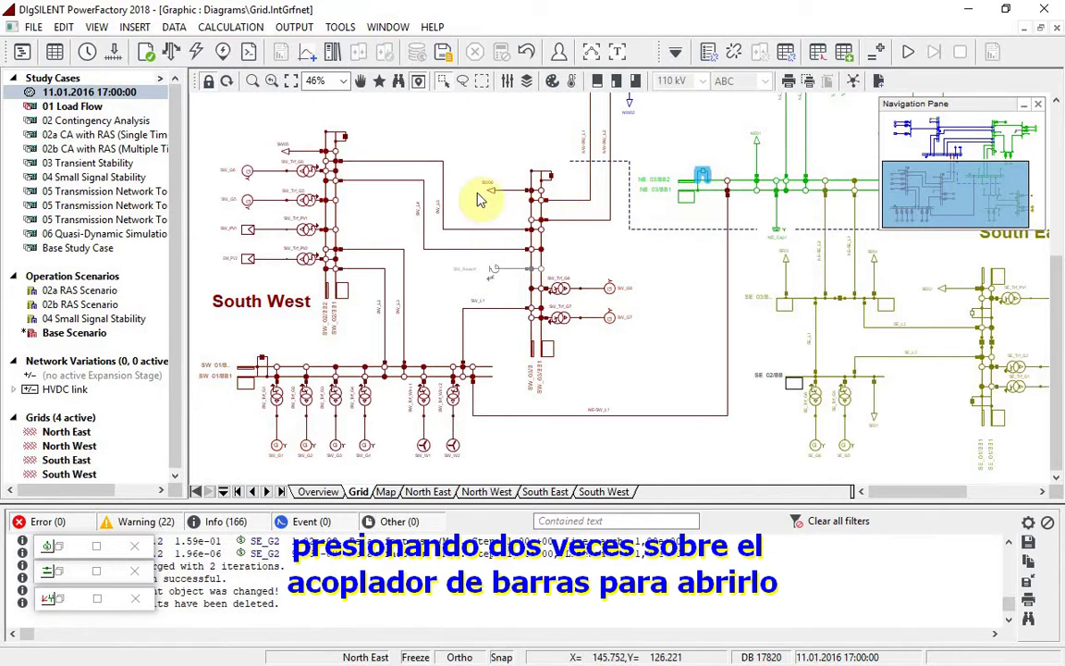
Recalculate the balanced AC load flow with the NE_03 coupler open and check the NE_03 busbar voltages in the busbar list.
{"action": "left_click", "coordinate": [171, 51]}
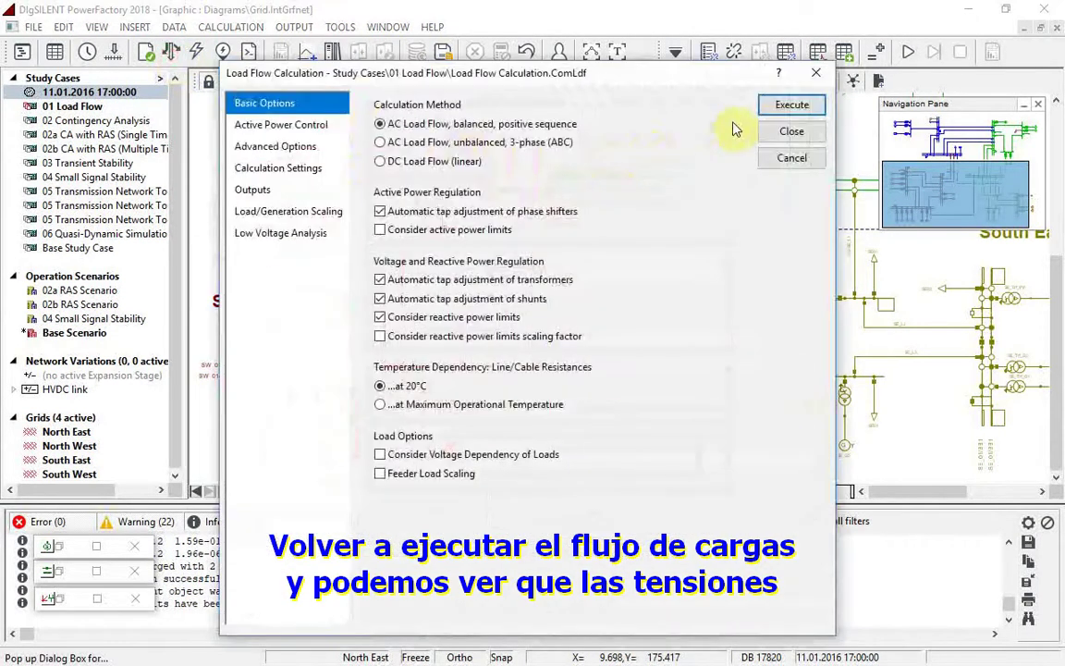
{"action": "left_click", "coordinate": [790, 105]}
{"action": "left_click", "coordinate": [61, 571]}
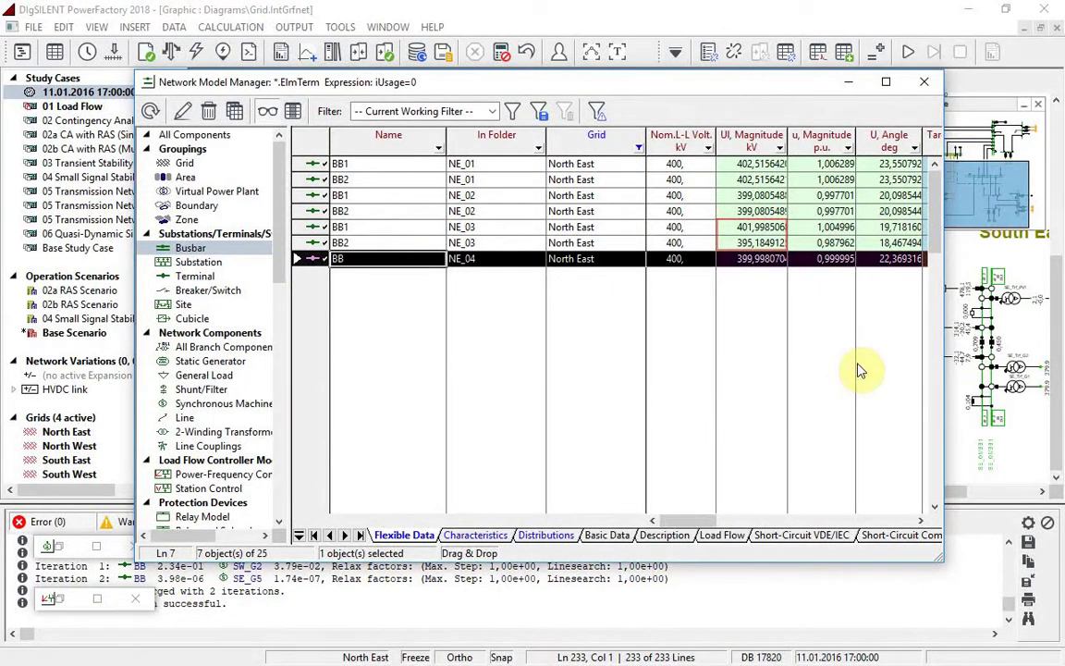
{"action": "left_click", "coordinate": [848, 81]}
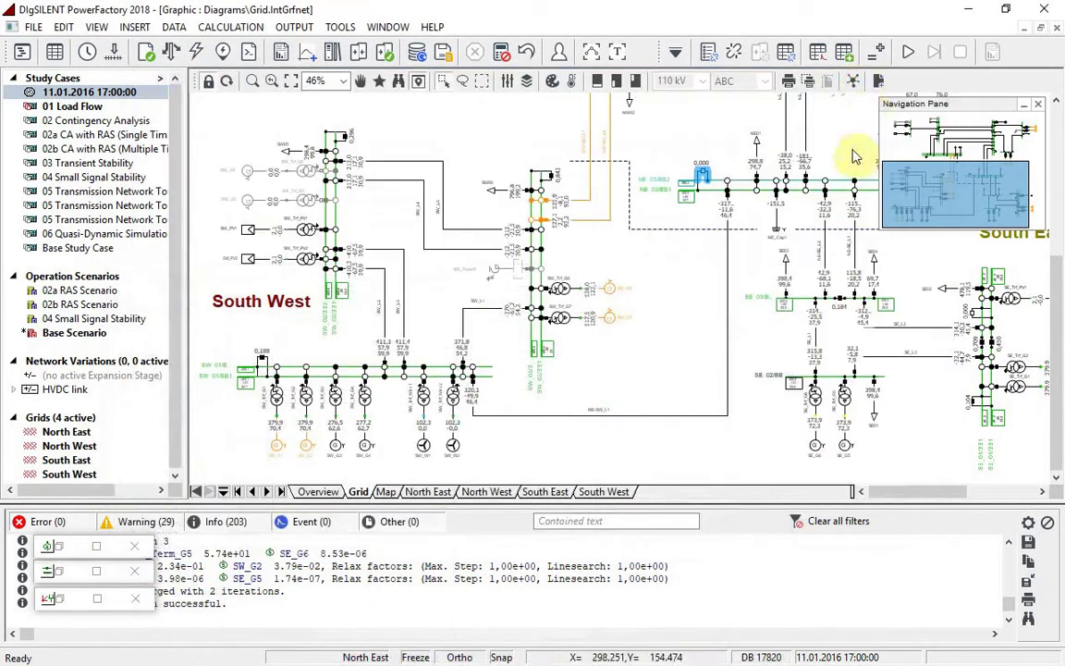
Close the bus coupler of substation NE_03 again and review the load flow's Active Power Control options without changing them.
{"action": "double_click", "coordinate": [703, 174]}
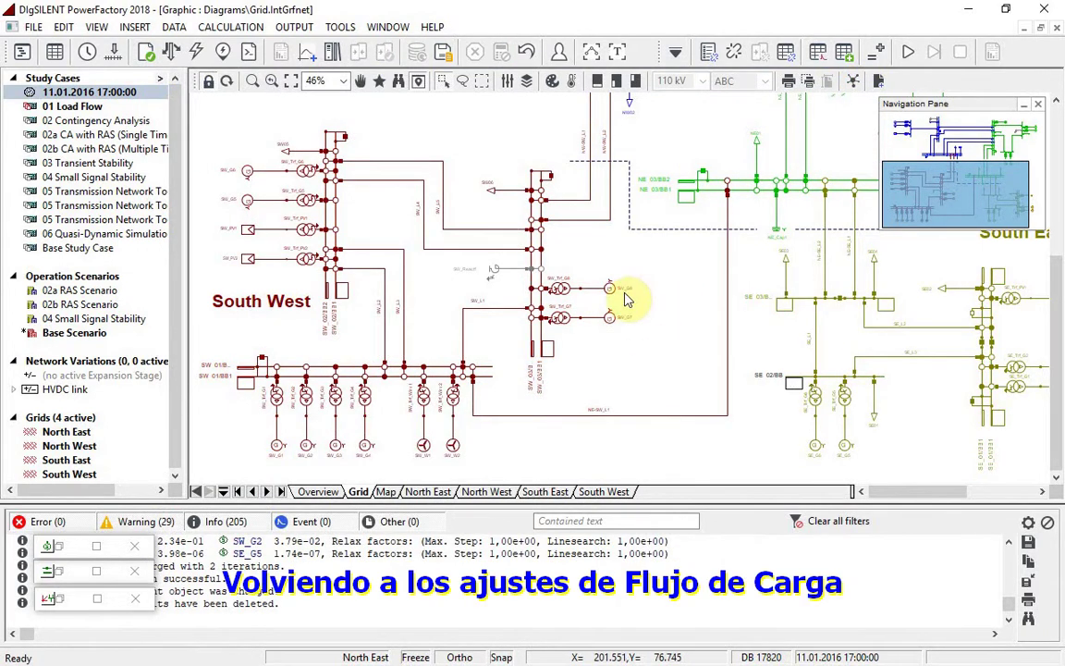
{"action": "left_click", "coordinate": [173, 53]}
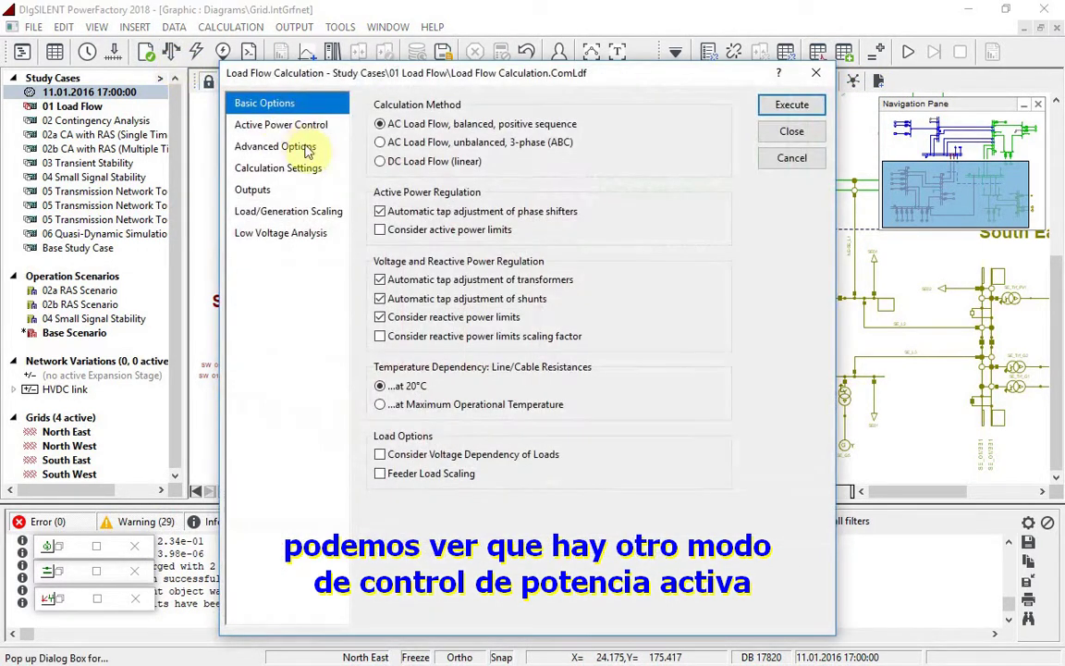
{"action": "left_click", "coordinate": [294, 124]}
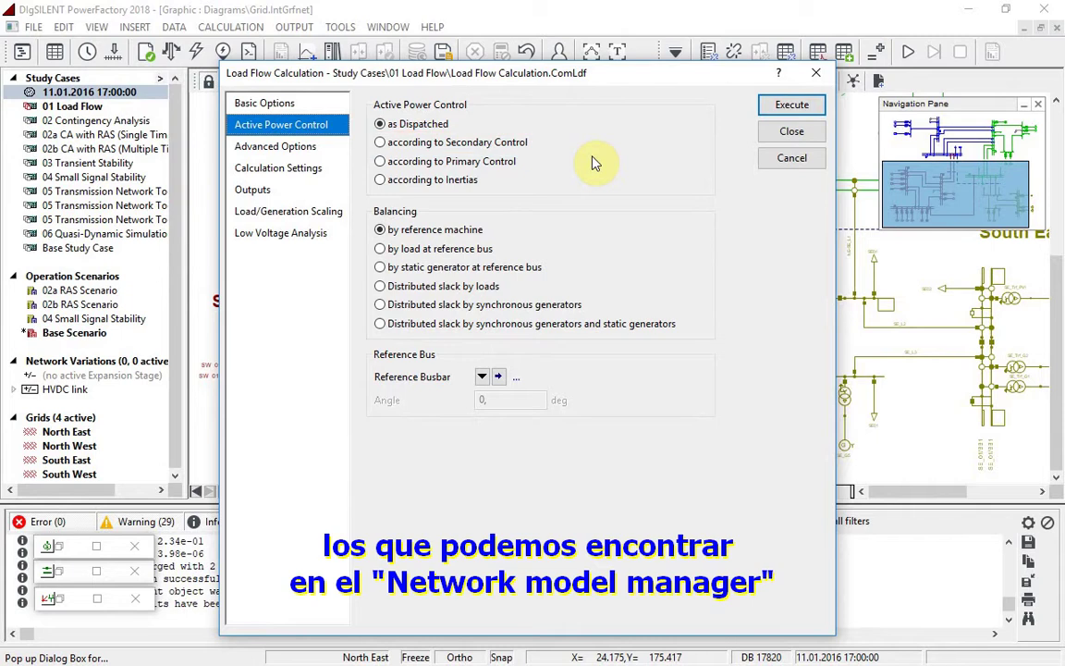
{"action": "left_click", "coordinate": [792, 157]}
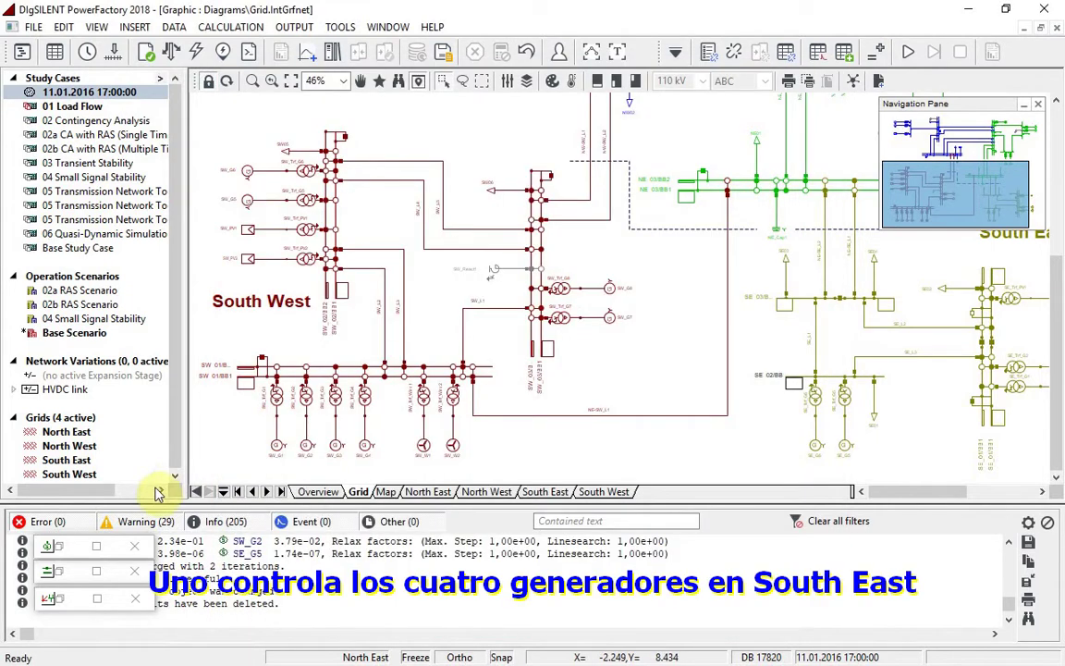
Bring up the power-frequency controller list and examine the load flow settings of the South East Power Exchange Controller.
{"action": "left_click", "coordinate": [96, 598]}
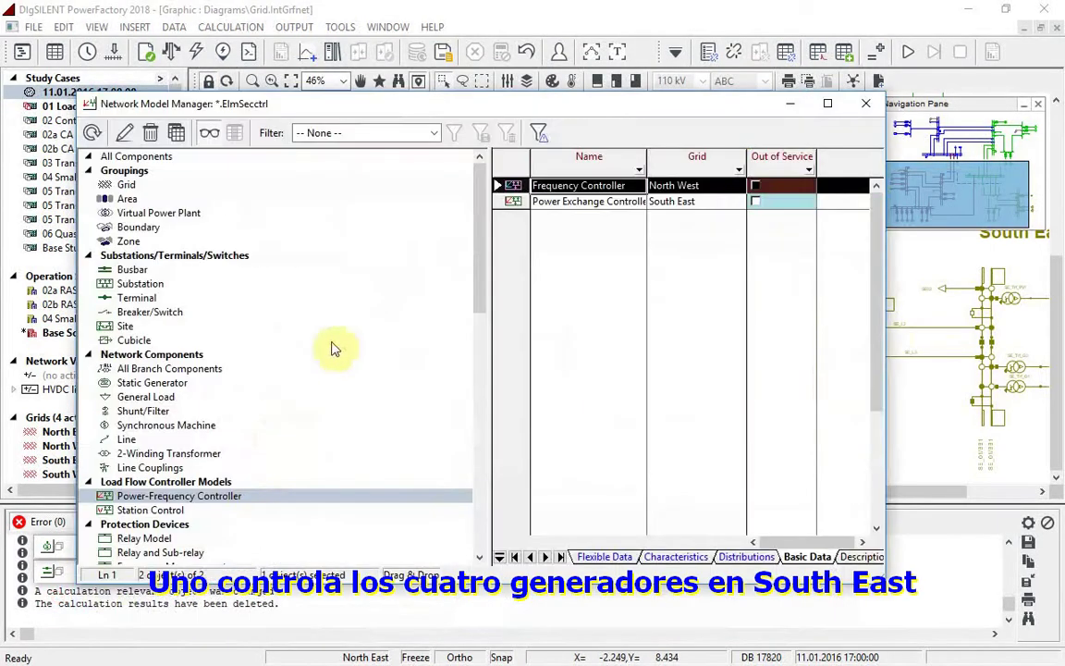
{"action": "double_click", "coordinate": [520, 205]}
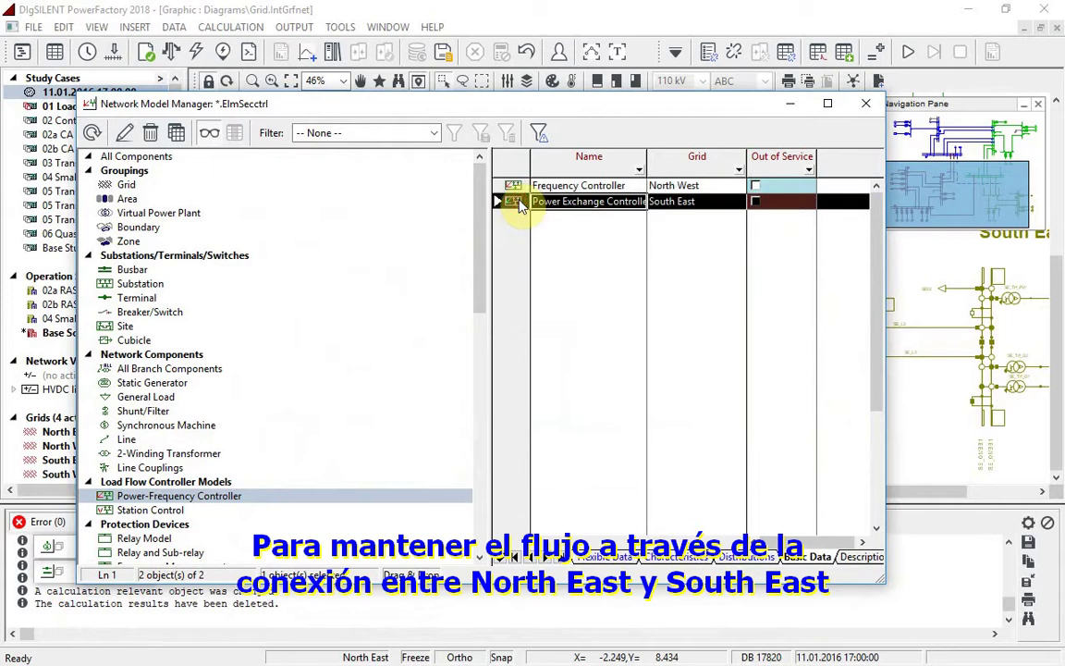
{"action": "left_click", "coordinate": [201, 150]}
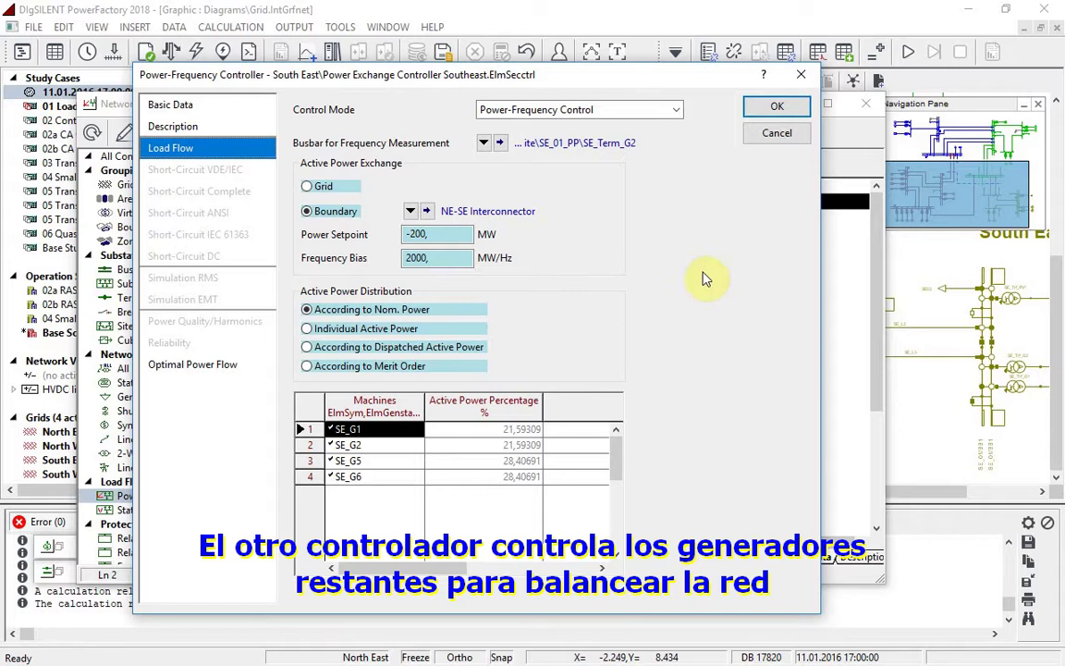
{"action": "left_click", "coordinate": [771, 133]}
Examine the load flow settings of the North West Frequency Controller, and minimize the controller list.
{"action": "left_click", "coordinate": [515, 186]}
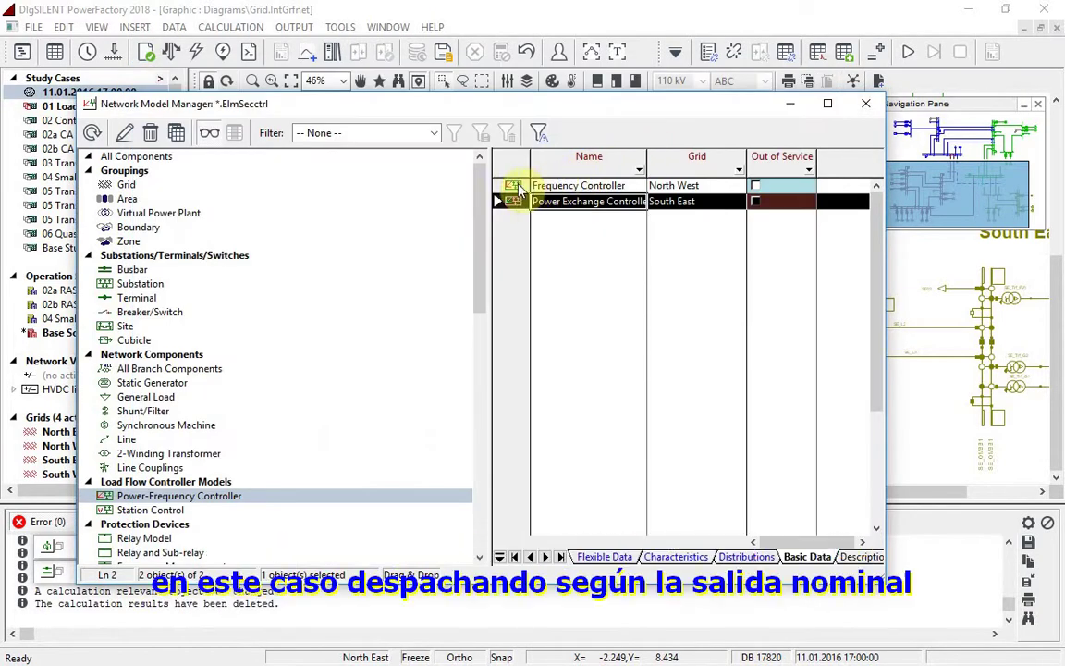
{"action": "double_click", "coordinate": [515, 186]}
{"action": "left_click", "coordinate": [169, 155]}
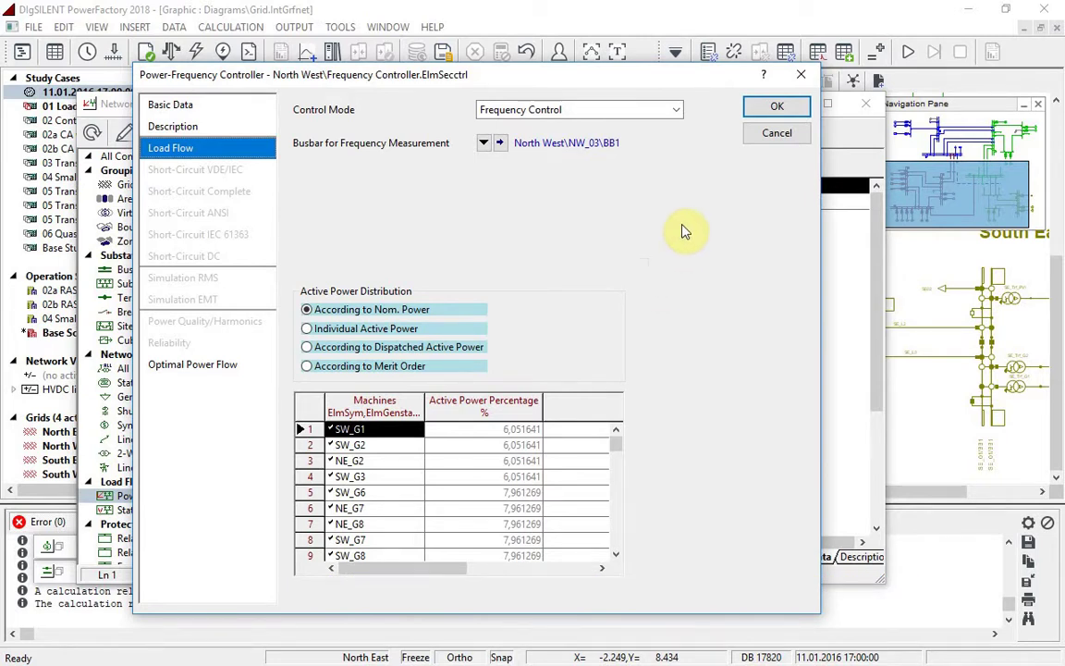
{"action": "left_click", "coordinate": [775, 135]}
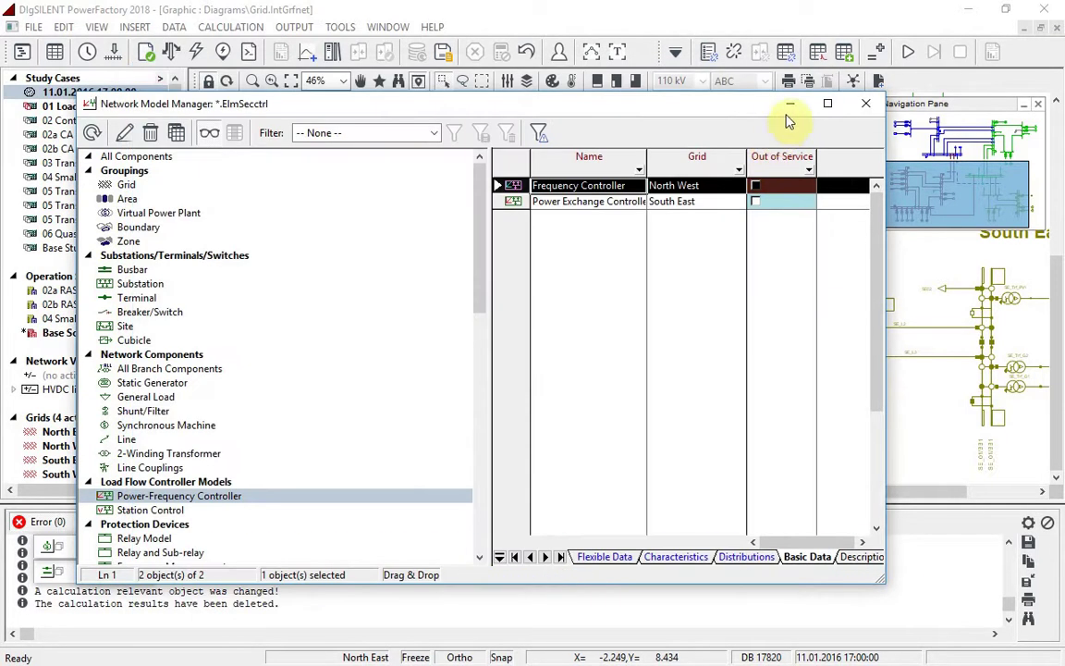
{"action": "left_click", "coordinate": [797, 103]}
Run the load flow with active power control as Dispatched and check the NE-SE Interconnector flow in the Overview diagram.
{"action": "left_click", "coordinate": [171, 51]}
{"action": "left_click", "coordinate": [259, 124]}
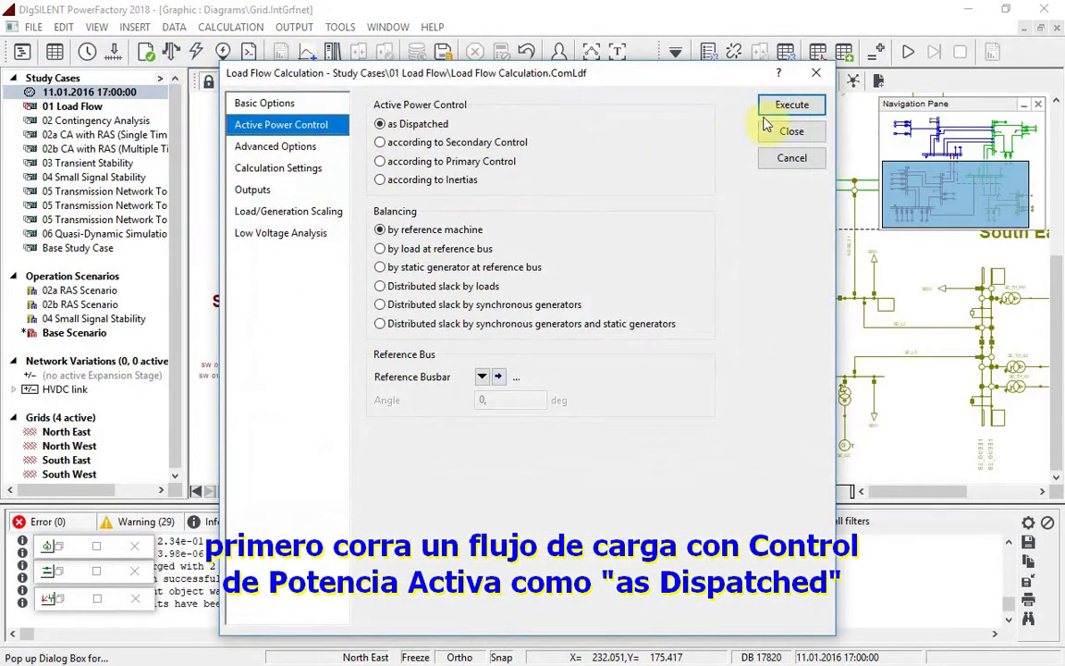
{"action": "left_click", "coordinate": [781, 106]}
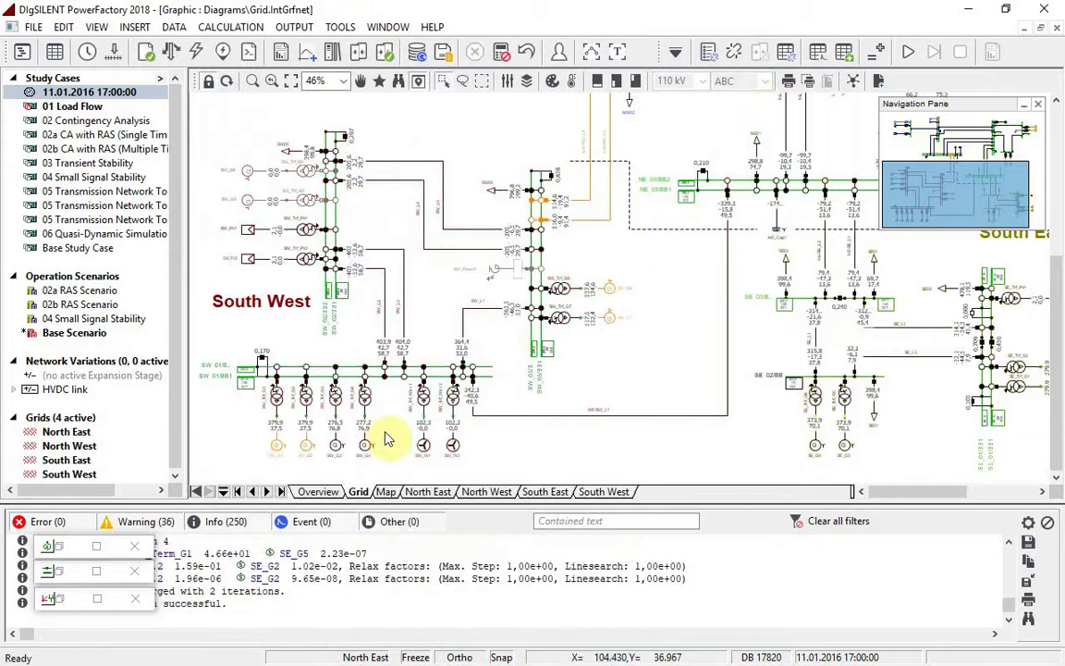
{"action": "left_click", "coordinate": [315, 491]}
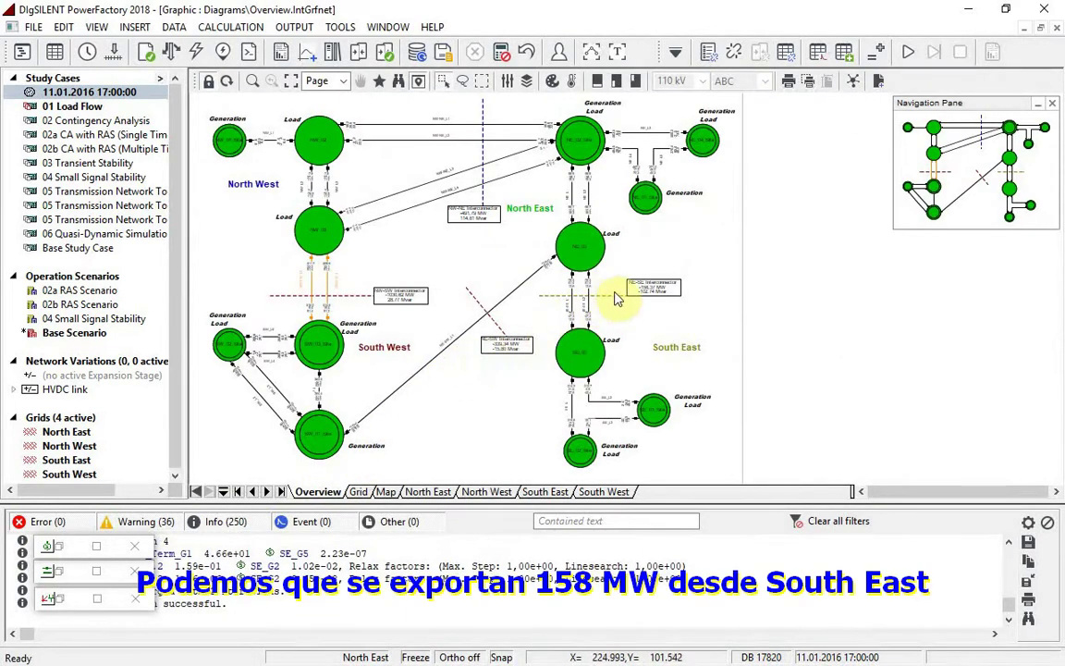
{"action": "mouse_move", "coordinate": [645, 292]}
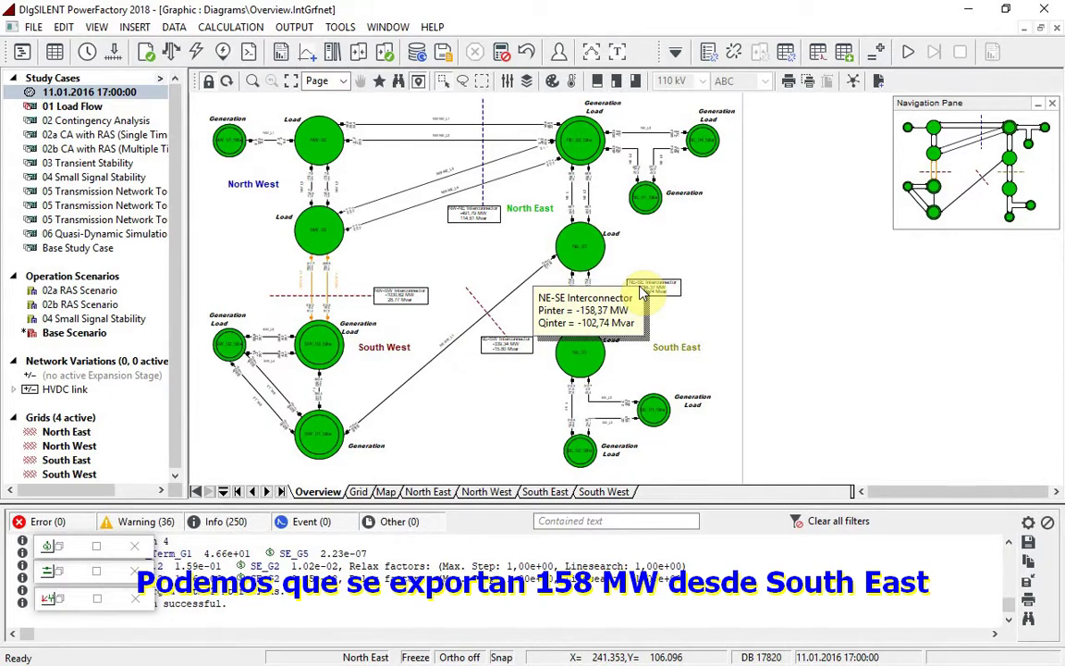
Set the active power control to according to Secondary Control, rerun the load flow and check the NE-SE Interconnector flow.
{"action": "left_click", "coordinate": [146, 52]}
{"action": "left_click", "coordinate": [289, 128]}
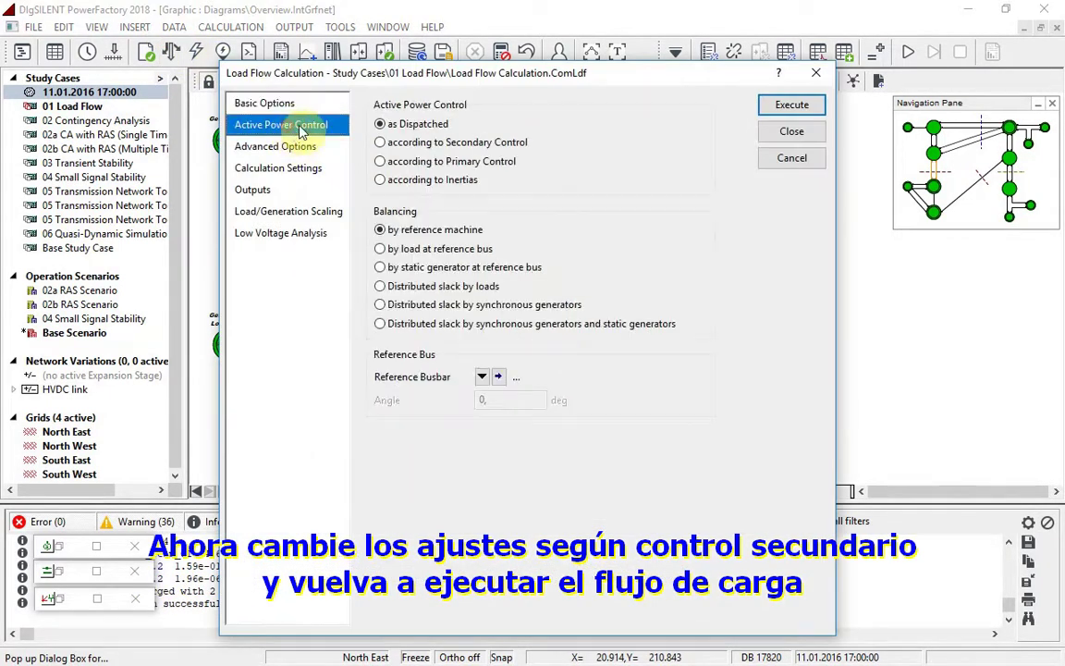
{"action": "left_click", "coordinate": [396, 141]}
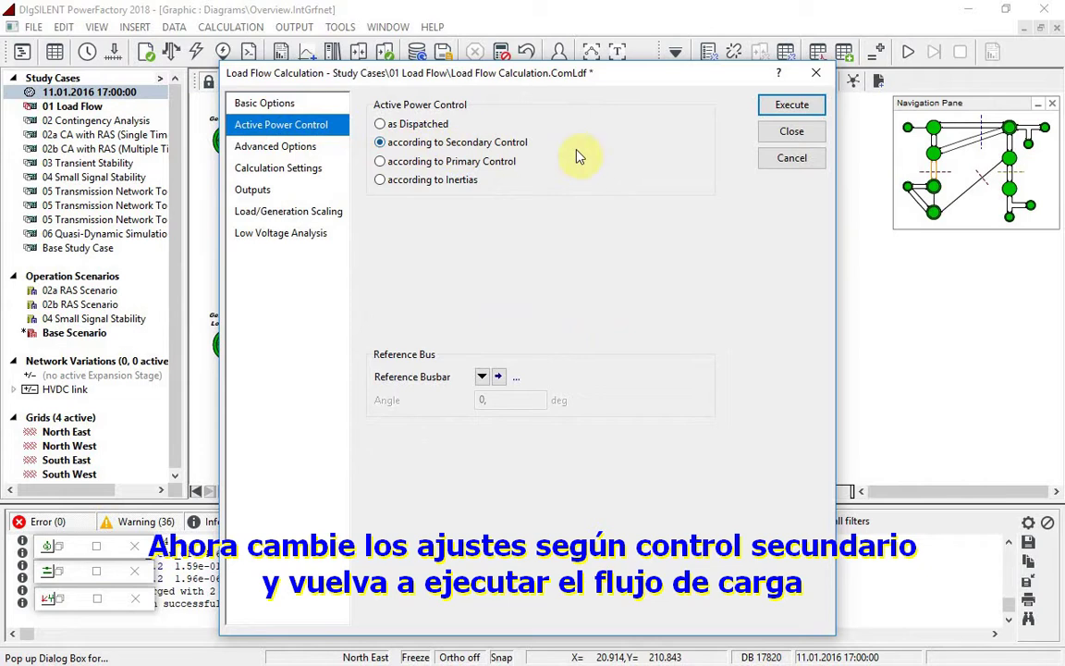
{"action": "left_click", "coordinate": [781, 104]}
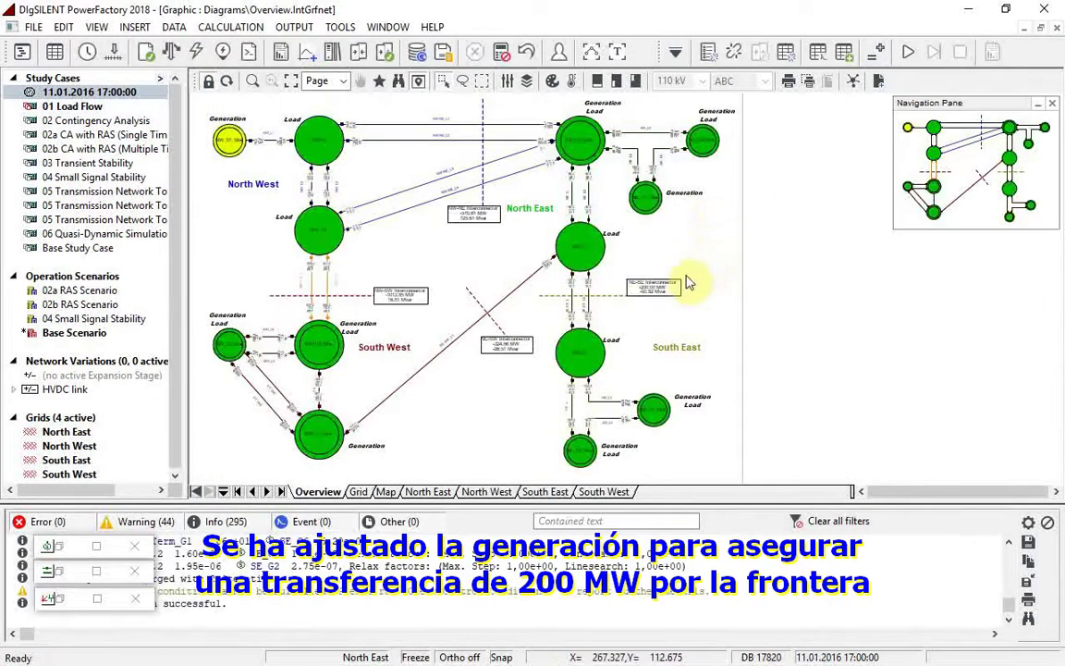
{"action": "mouse_move", "coordinate": [658, 296]}
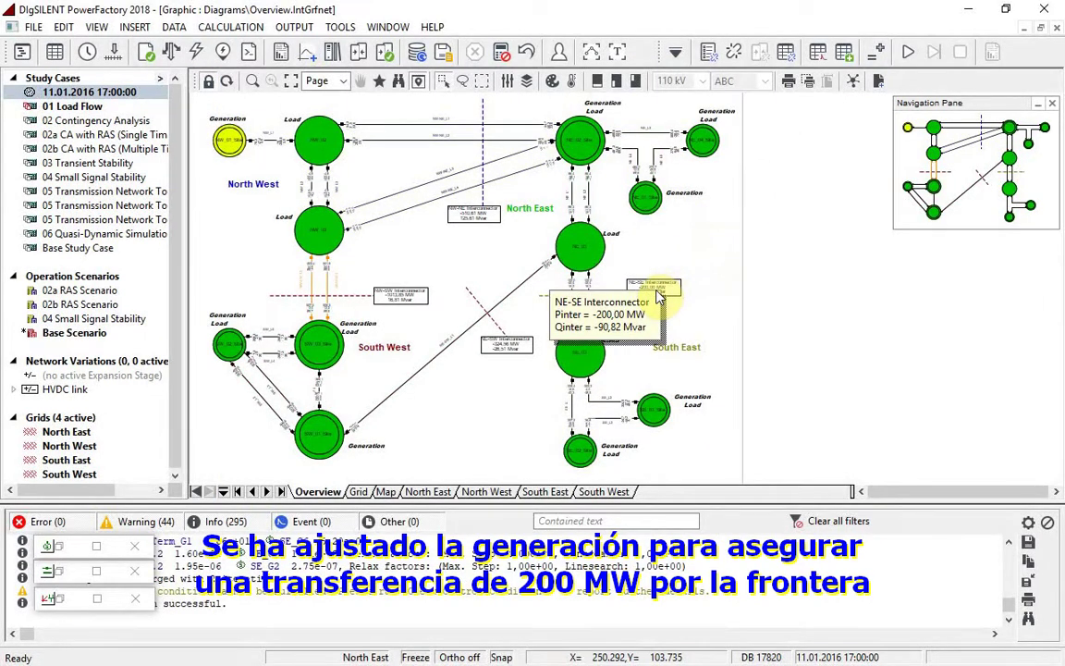